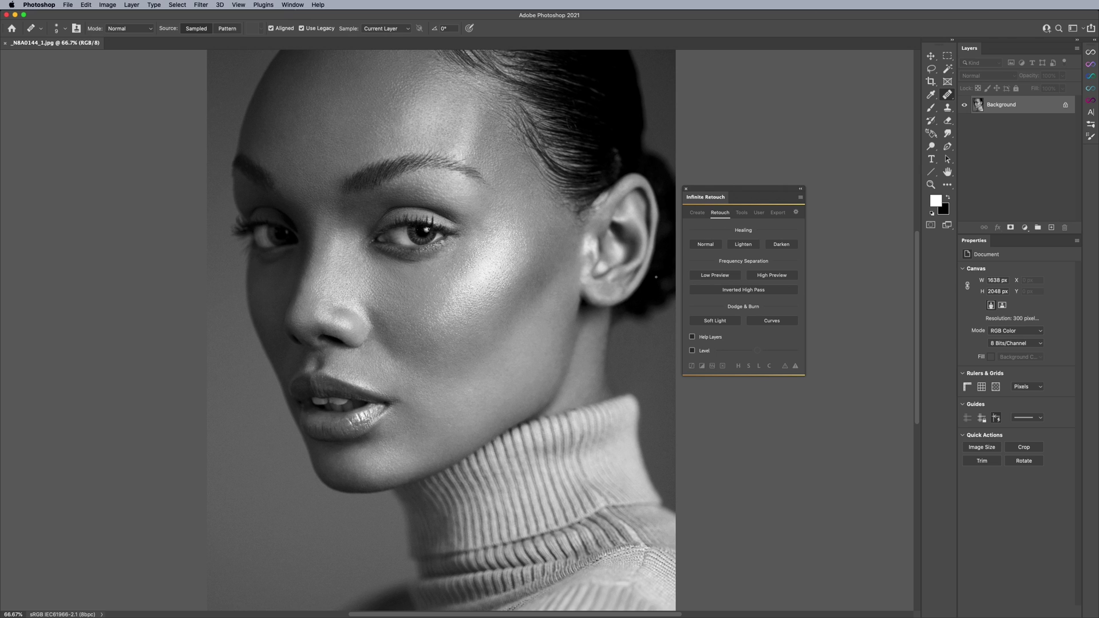
Open Infinite Retouch's Create page and start building the retouching layer set above the Background
click(697, 212)
click(742, 286)
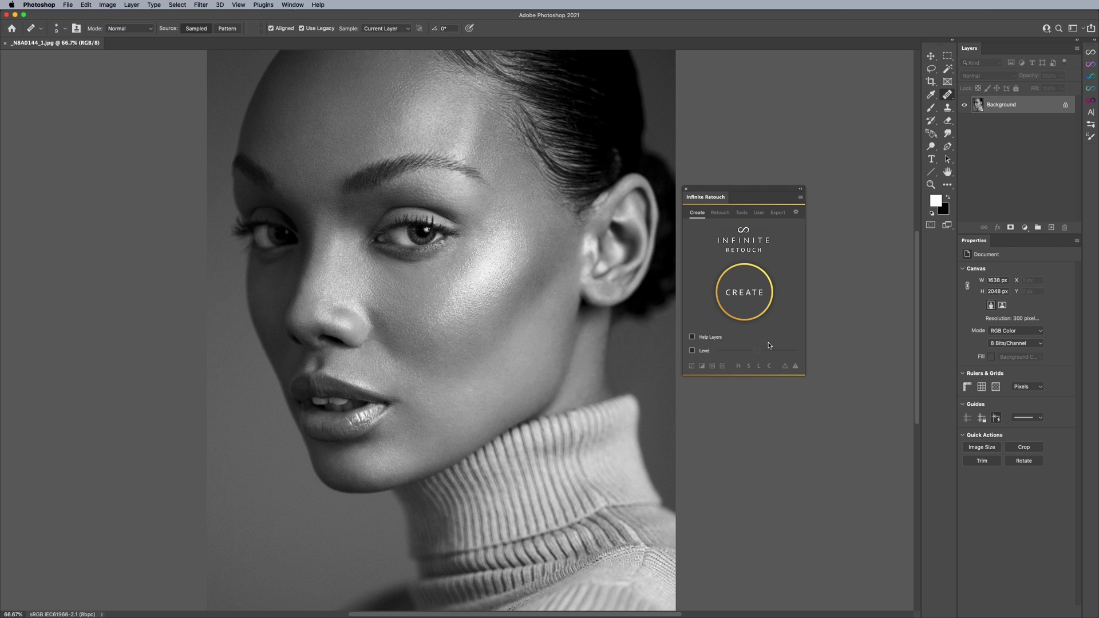
Generate the Color Correction, Dodge and Burn and Clean groups, then delete all three
click(752, 294)
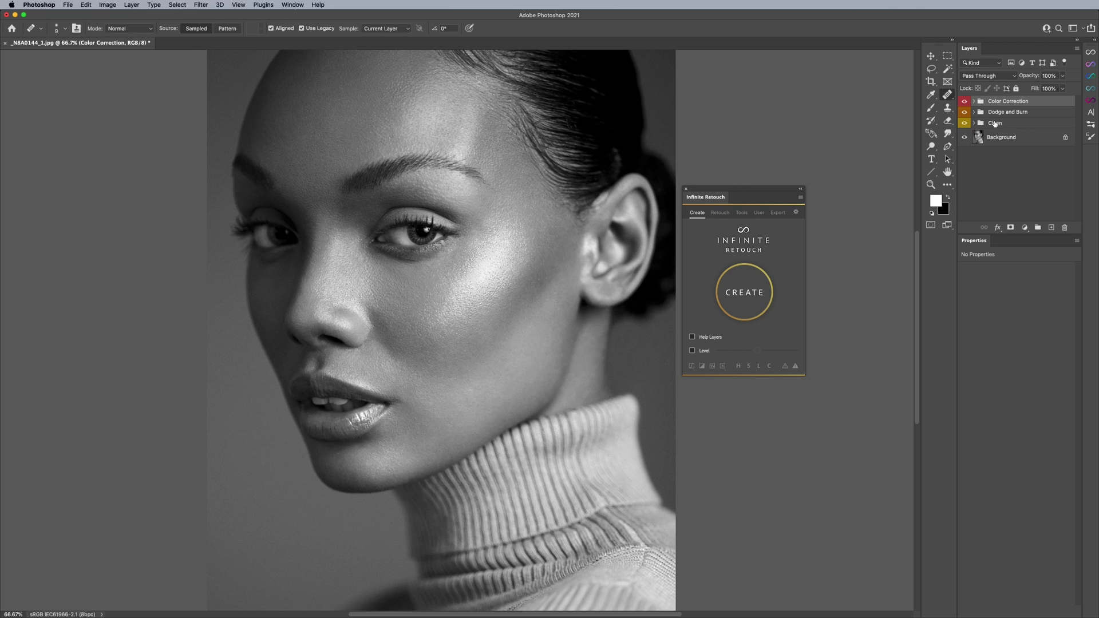
shift+click(995, 124)
key(Delete)
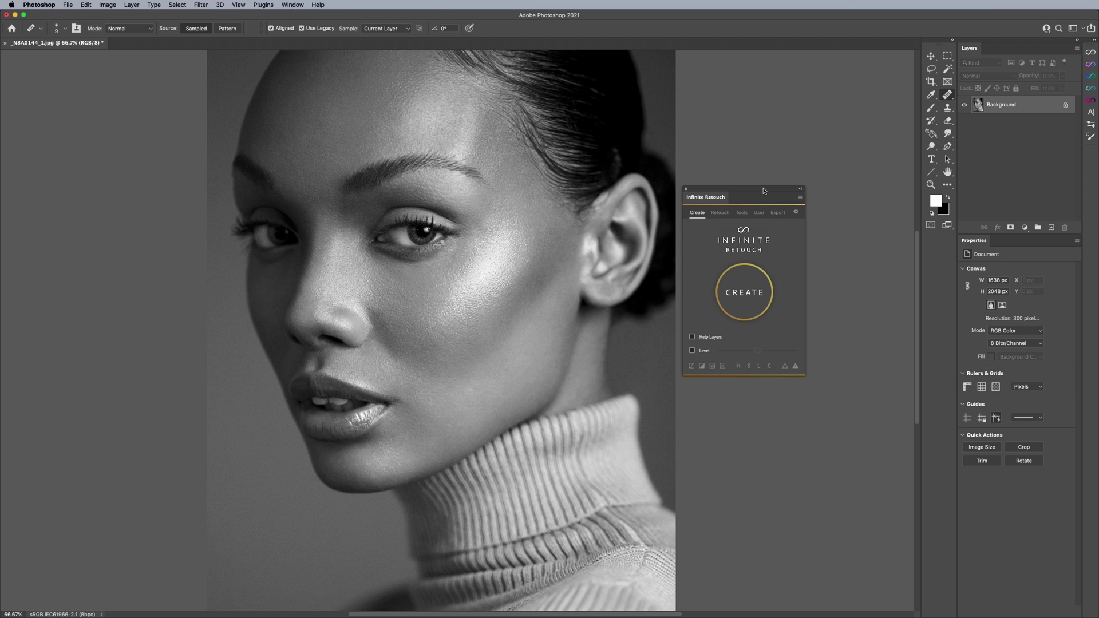
Show Infinite Retouch's Retouch page with its healing, frequency separation and dodge & burn options
click(718, 215)
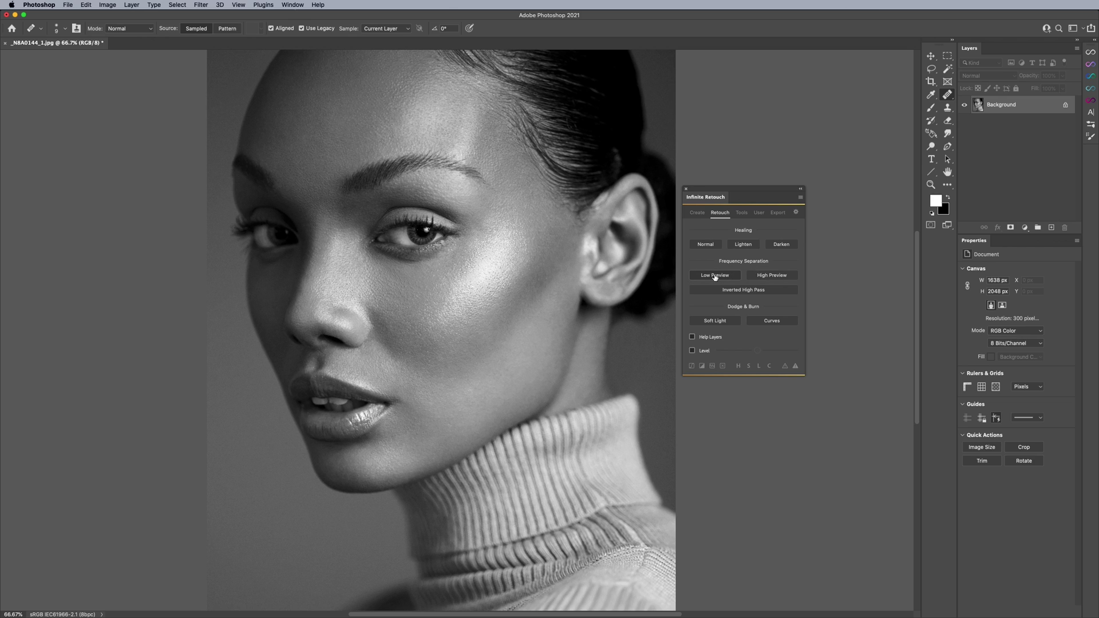
right_click(714, 277)
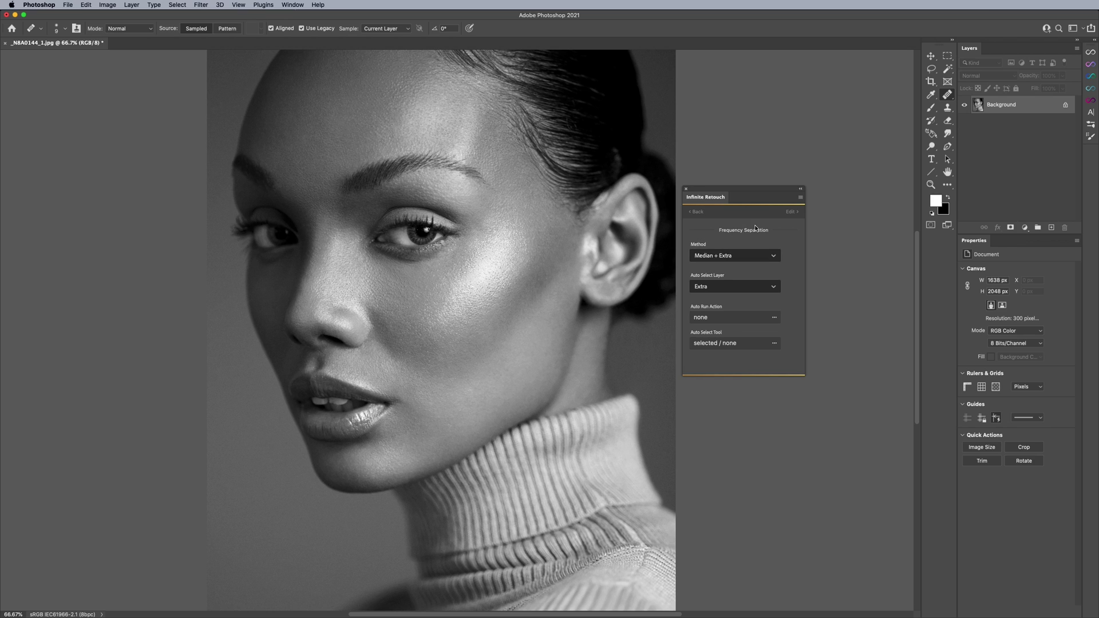
click(707, 288)
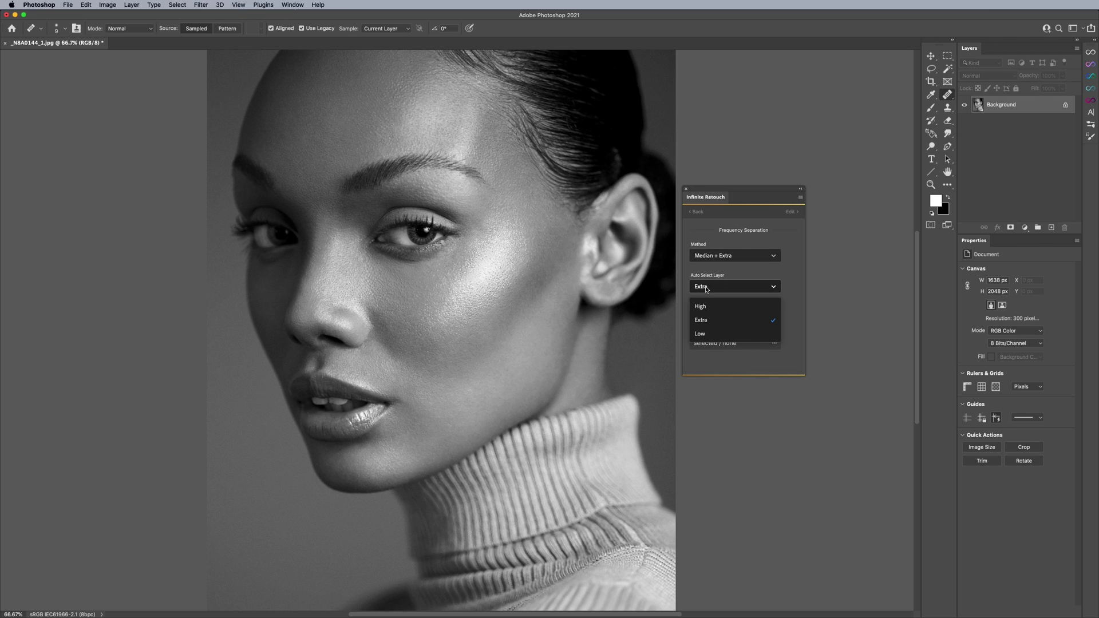
click(701, 320)
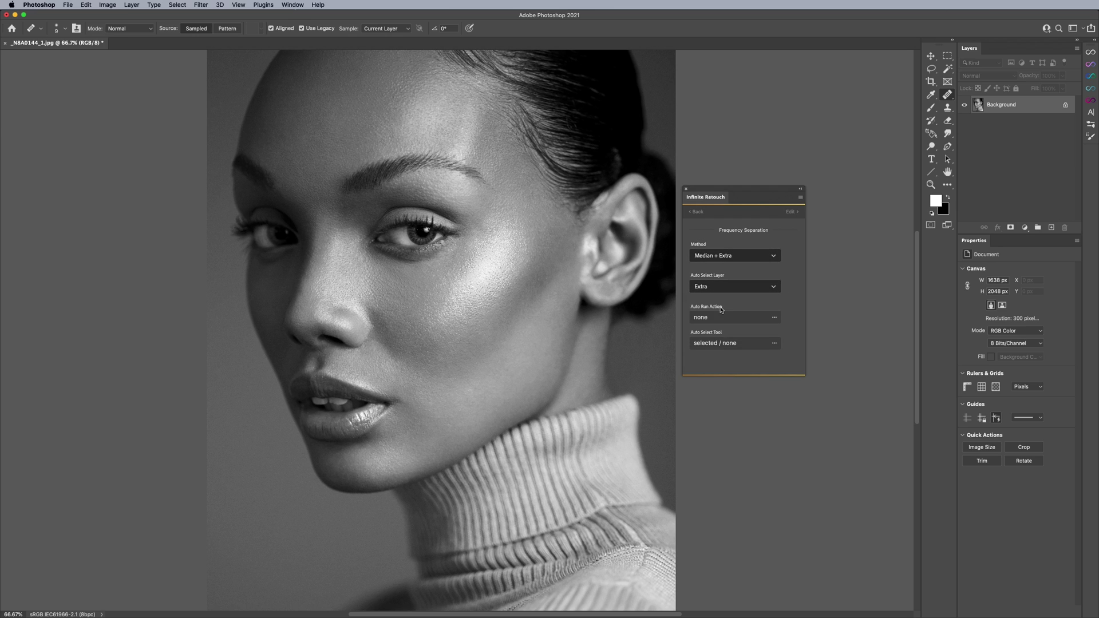
click(707, 343)
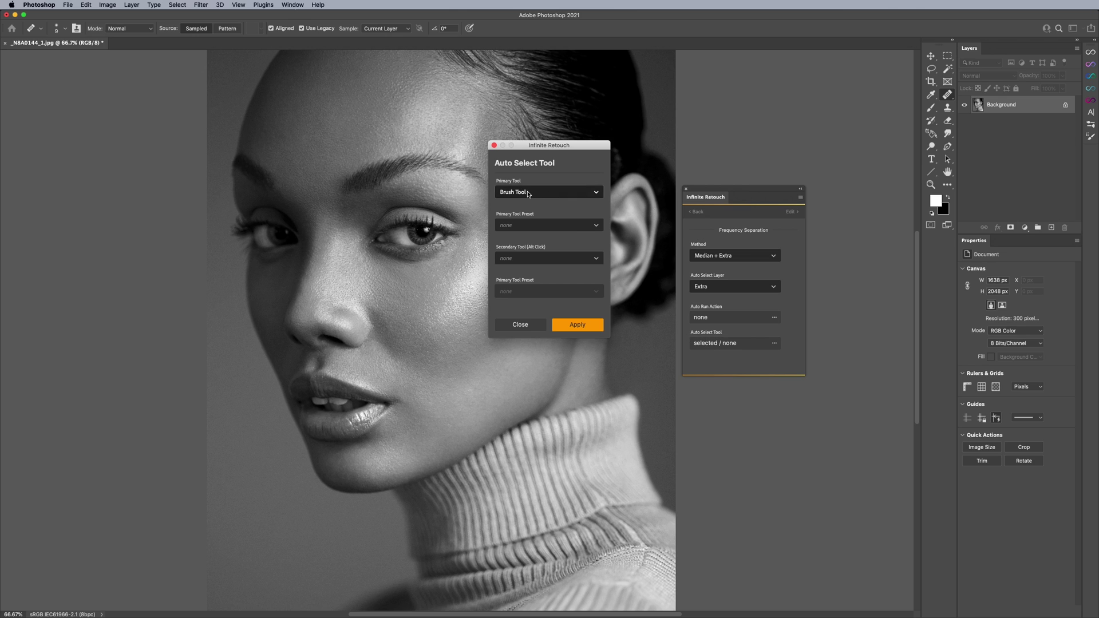
click(521, 324)
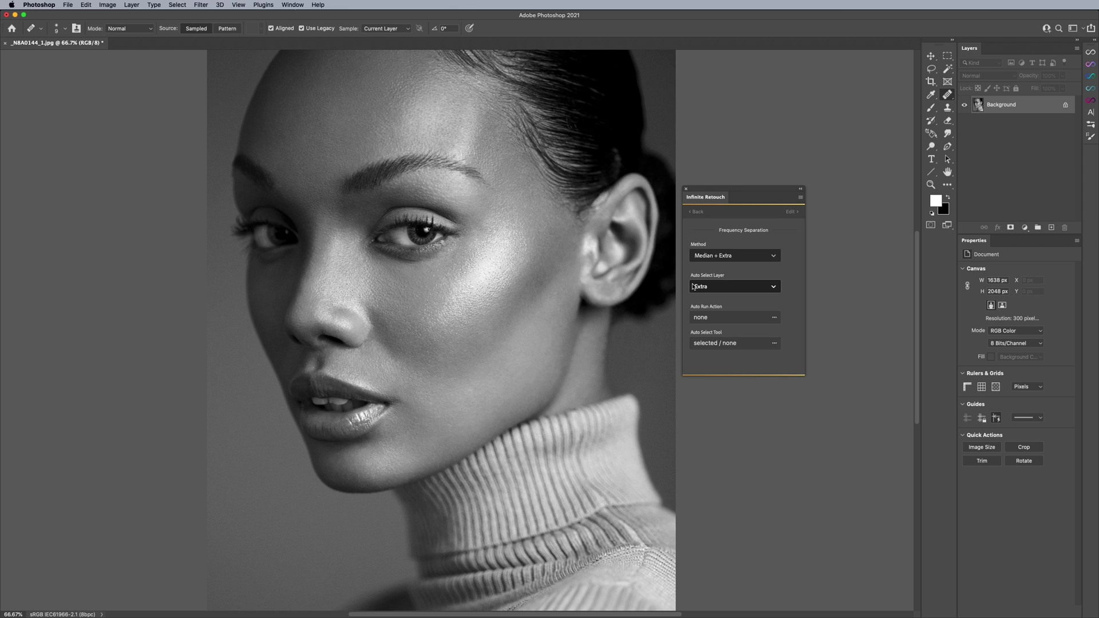
click(706, 289)
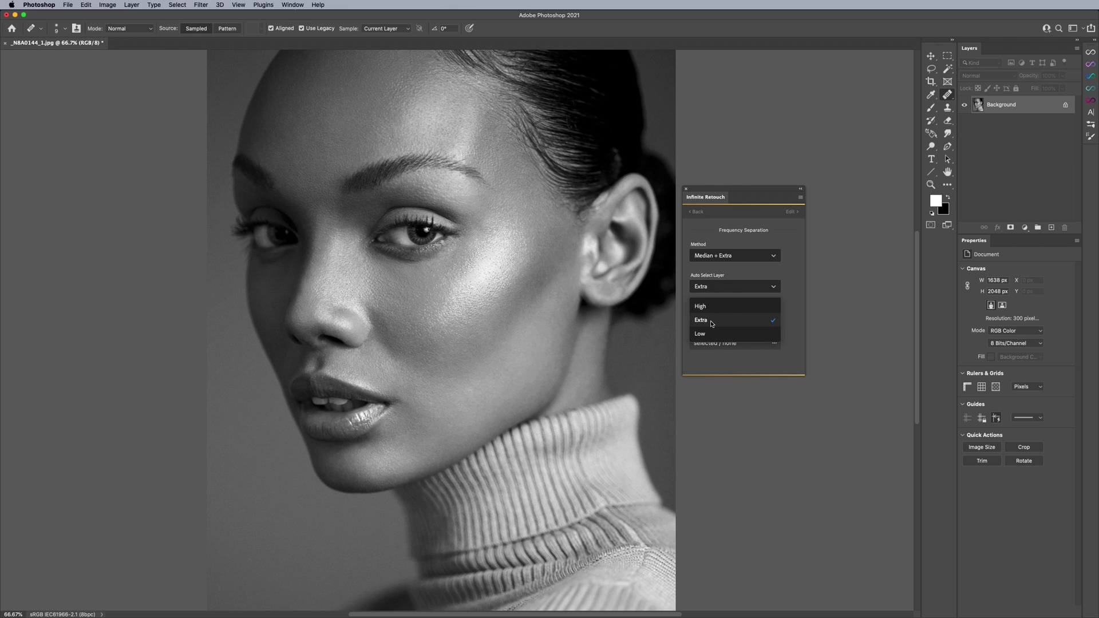
click(713, 322)
click(724, 259)
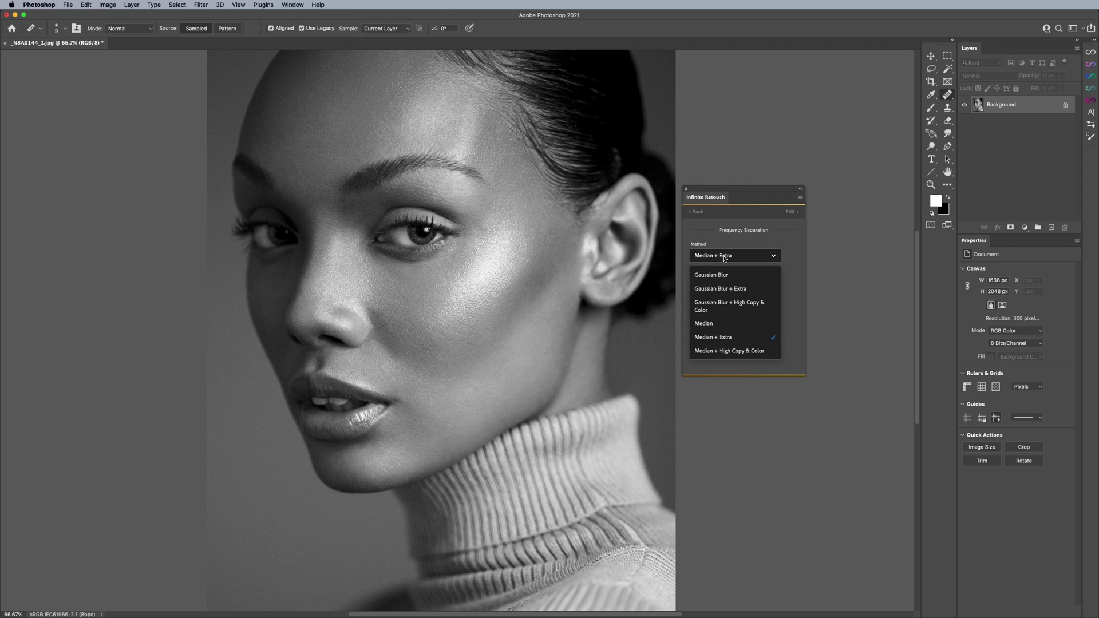
click(724, 337)
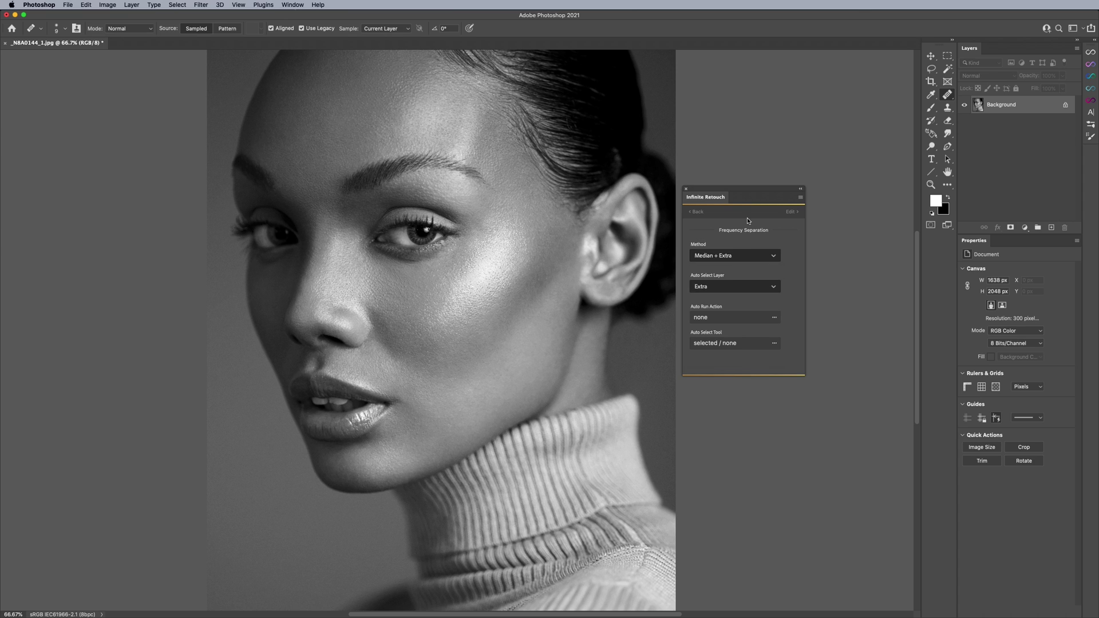
click(709, 289)
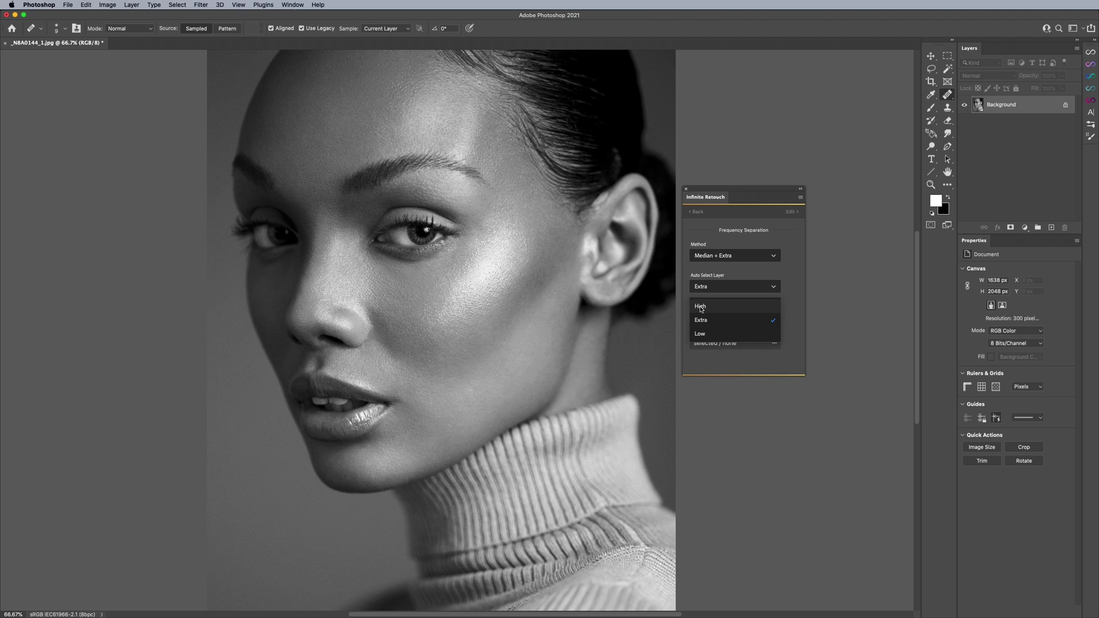
click(698, 218)
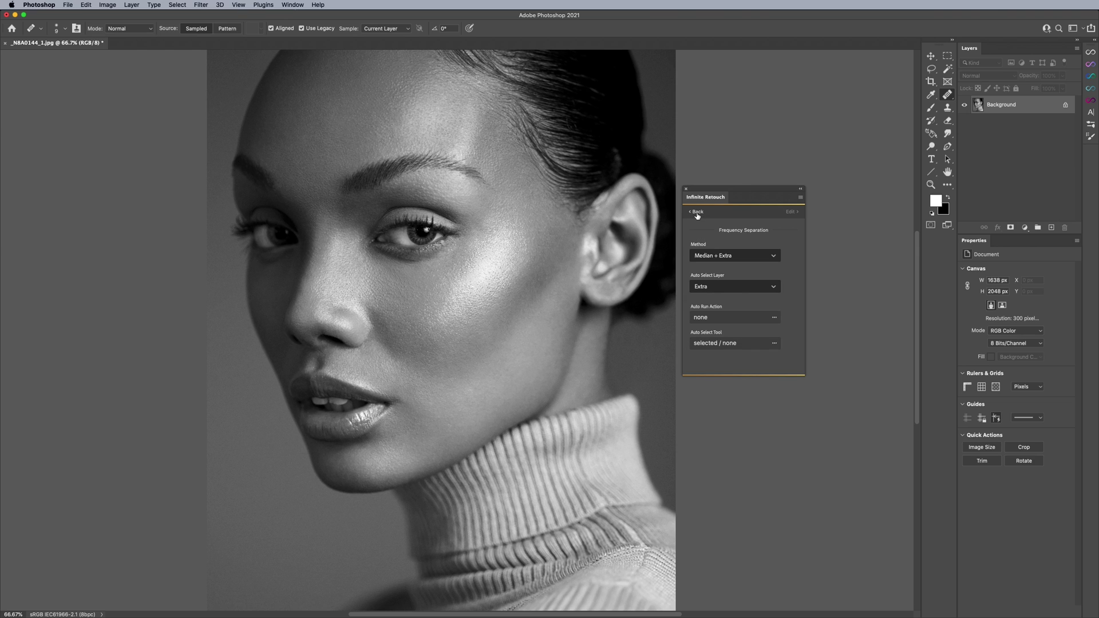
click(697, 212)
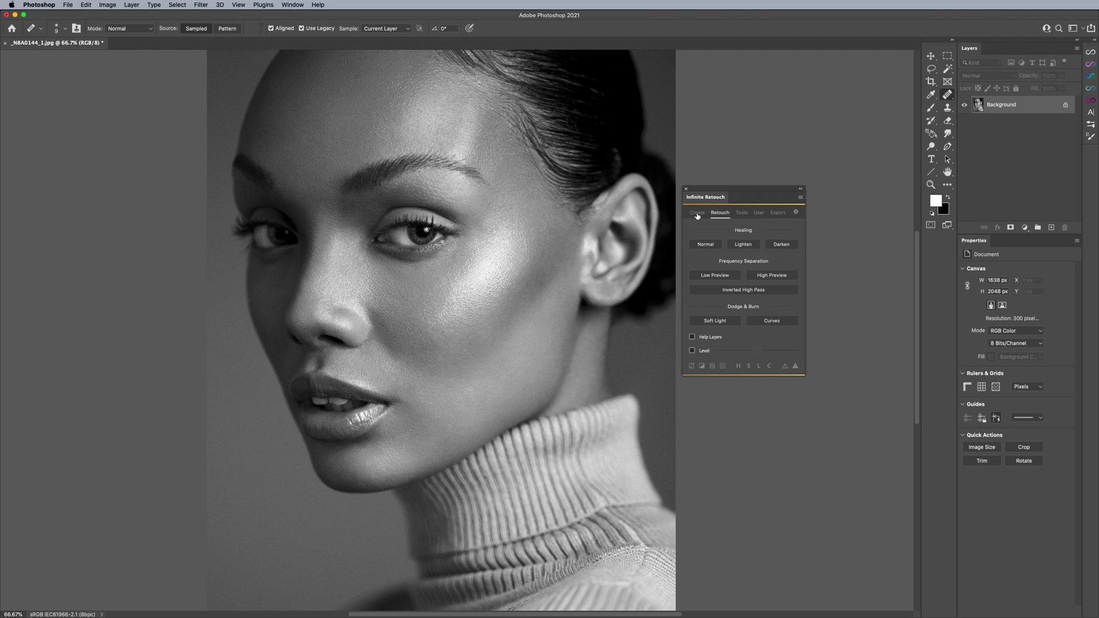
Build a median-based FS group with a Median radius of 4, then select the group
click(707, 278)
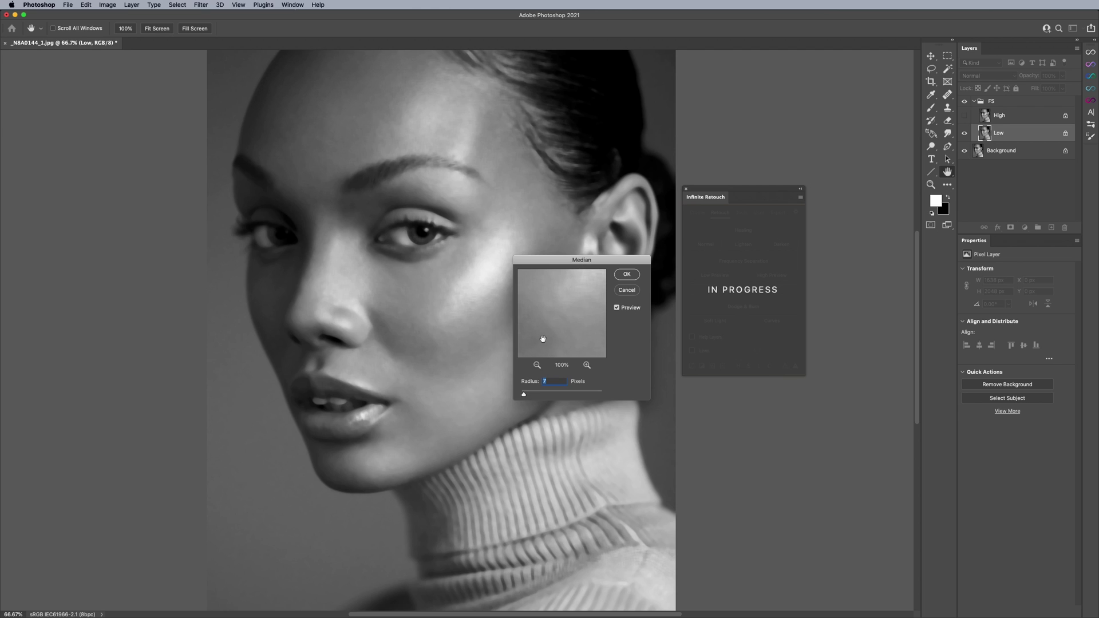
drag(524, 394, 525, 396)
drag(523, 395, 522, 394)
click(627, 274)
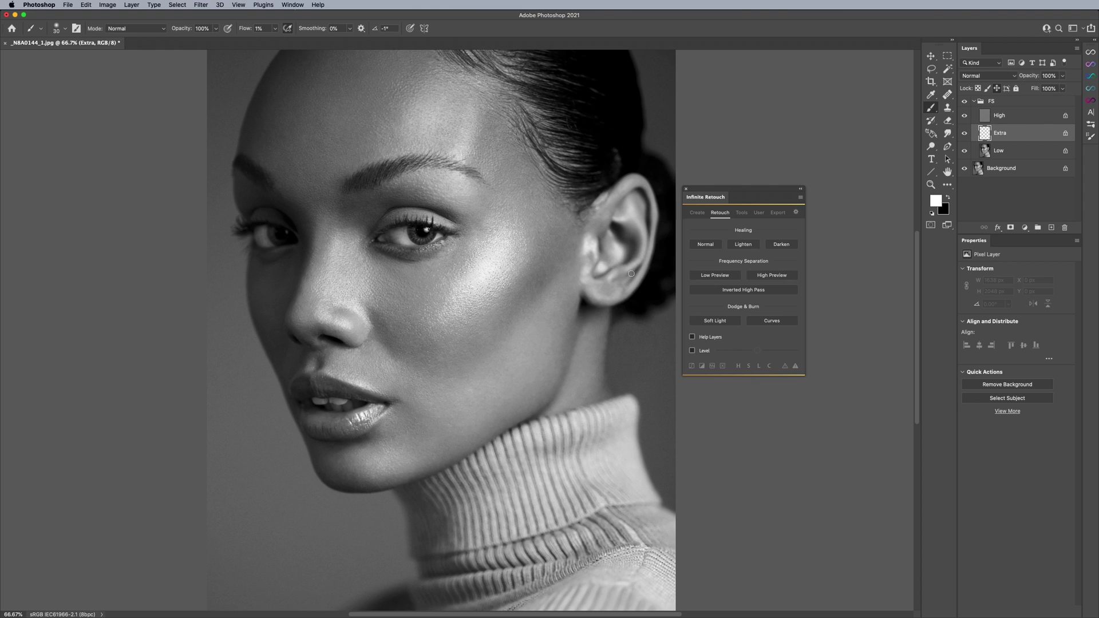
click(989, 105)
Delete the FS group and start a High Pass separation, previewing the eye at radius 3.7
key(BackSpace)
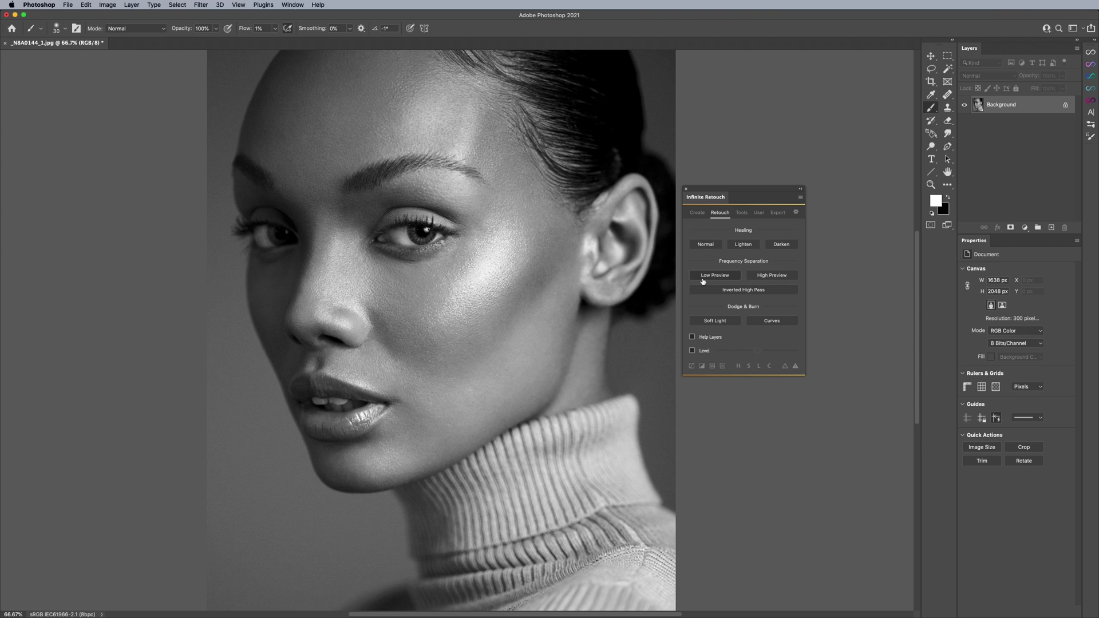
click(763, 278)
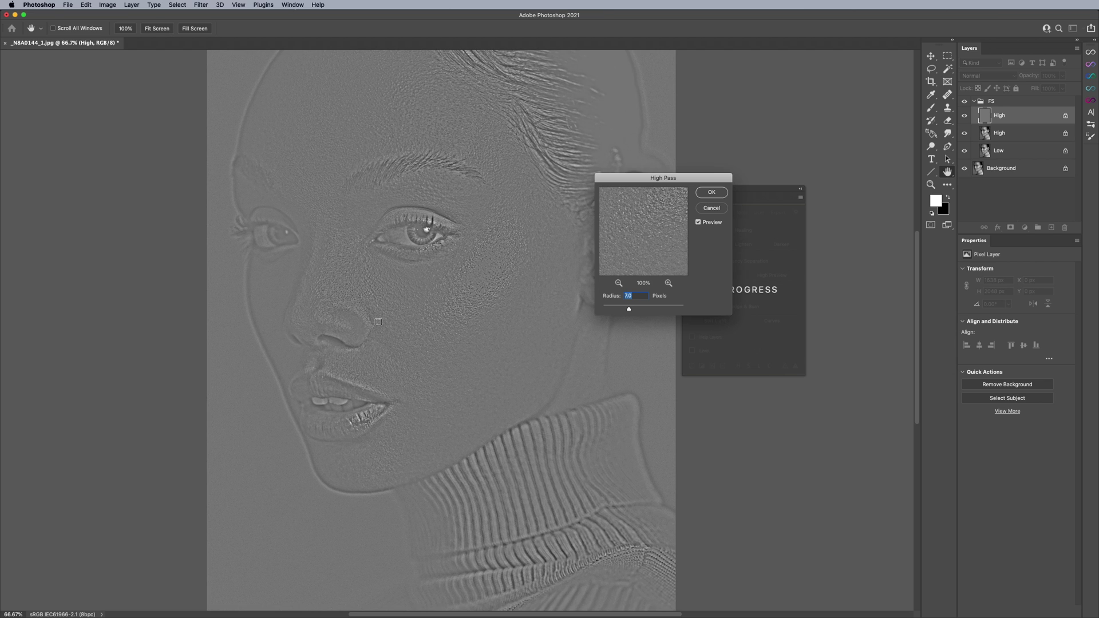
click(423, 241)
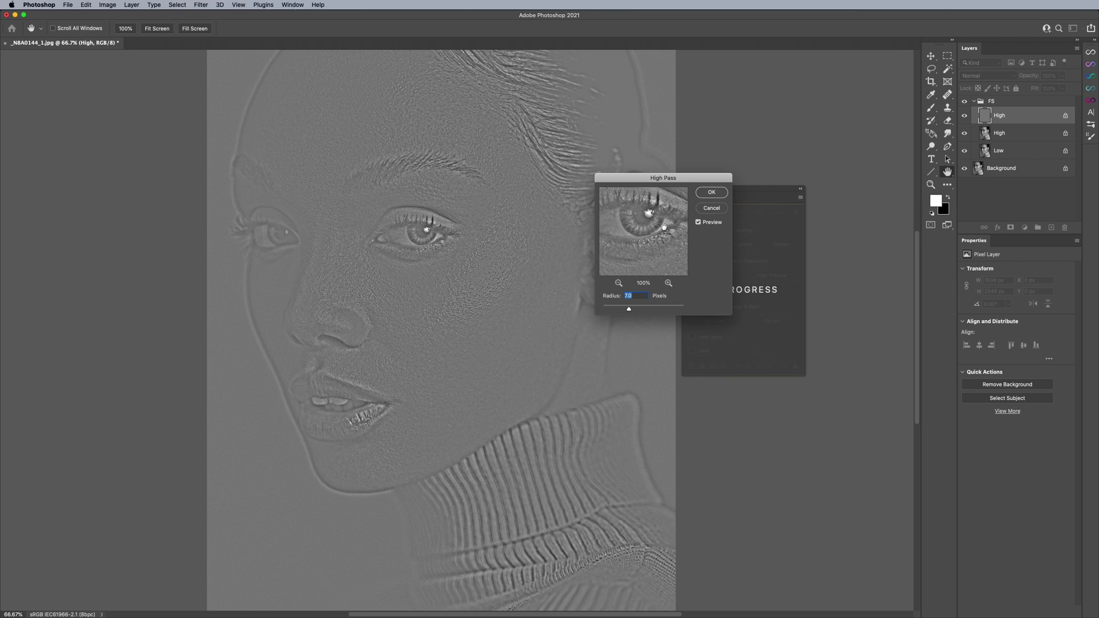
drag(628, 308, 609, 312)
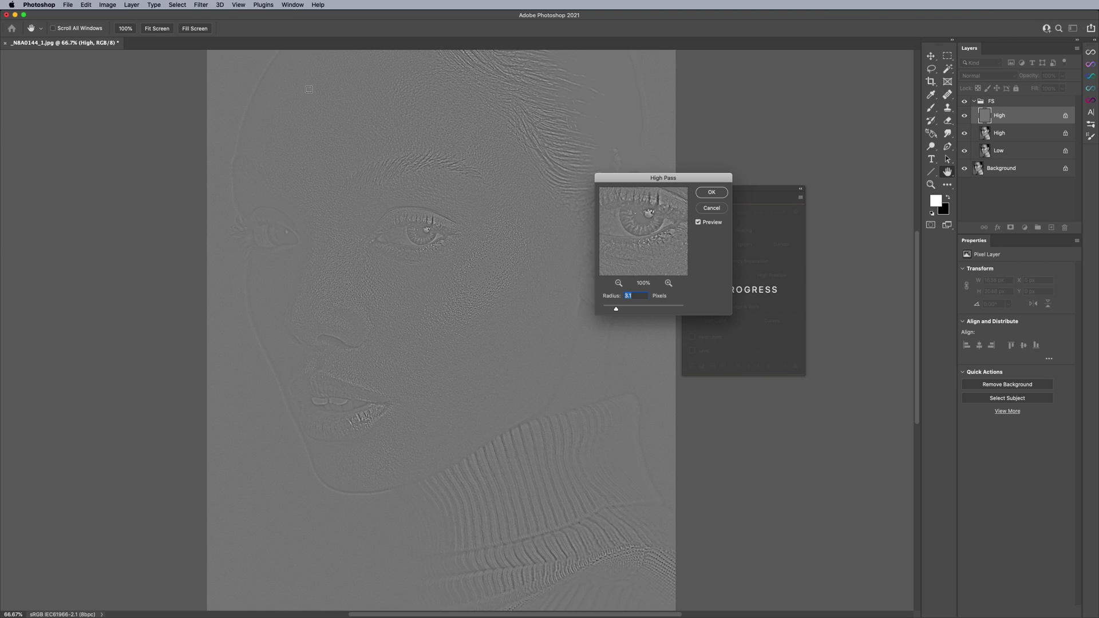
Check forehead and cheek texture and settle the High Pass radius at 2.7 pixels
click(310, 98)
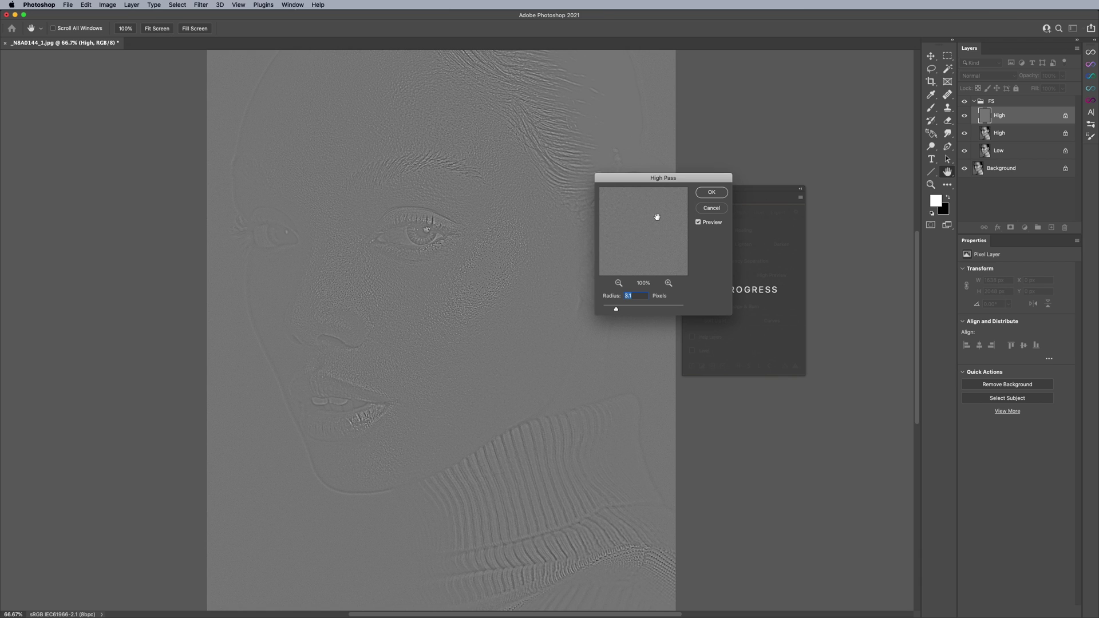
click(464, 303)
click(534, 367)
drag(615, 306, 621, 310)
drag(621, 312, 613, 309)
Check the 2.7-pixel High Pass on cheek, eye, forehead and eyebrows, then confirm the separation
click(492, 300)
click(433, 257)
click(337, 176)
click(353, 192)
click(709, 194)
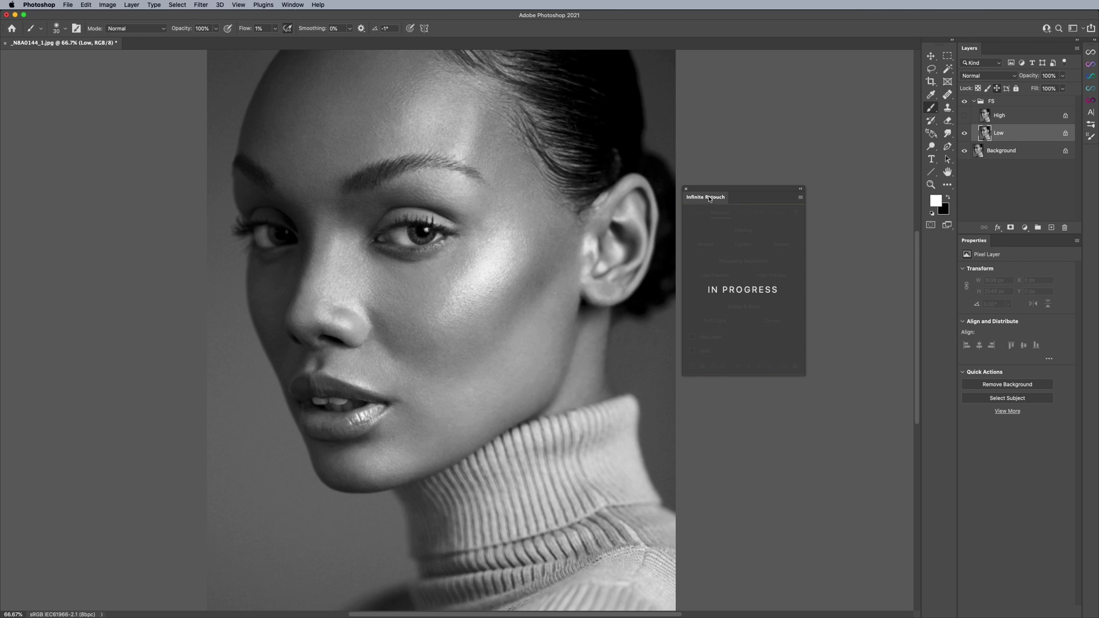
Inspect the High layer alone and at 200% zoom, then delete the FS group
alt+click(965, 115)
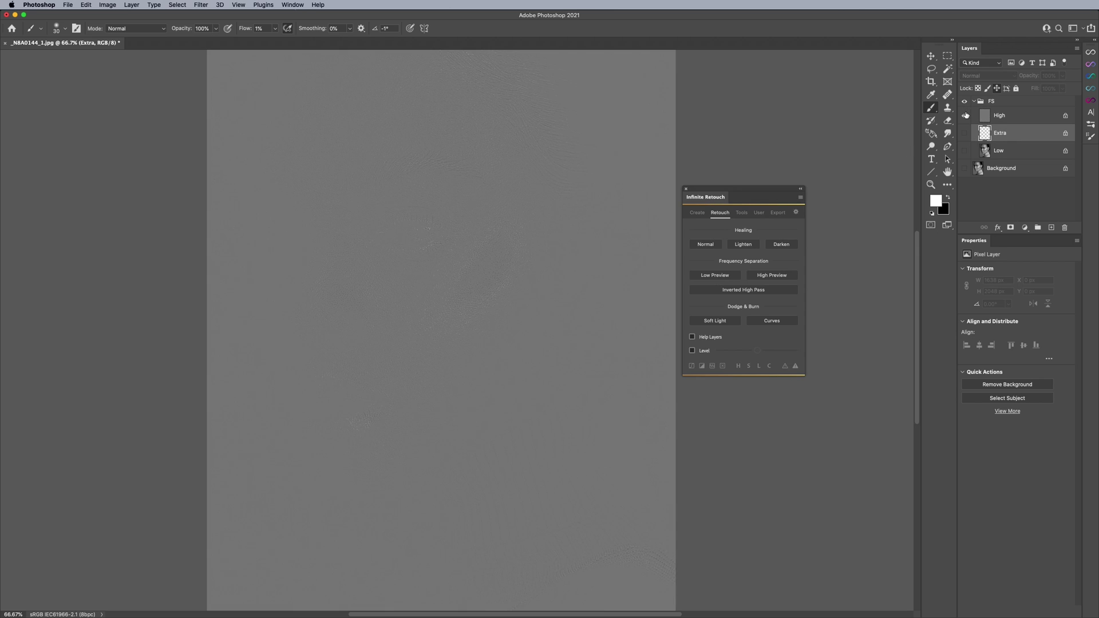
alt+click(965, 115)
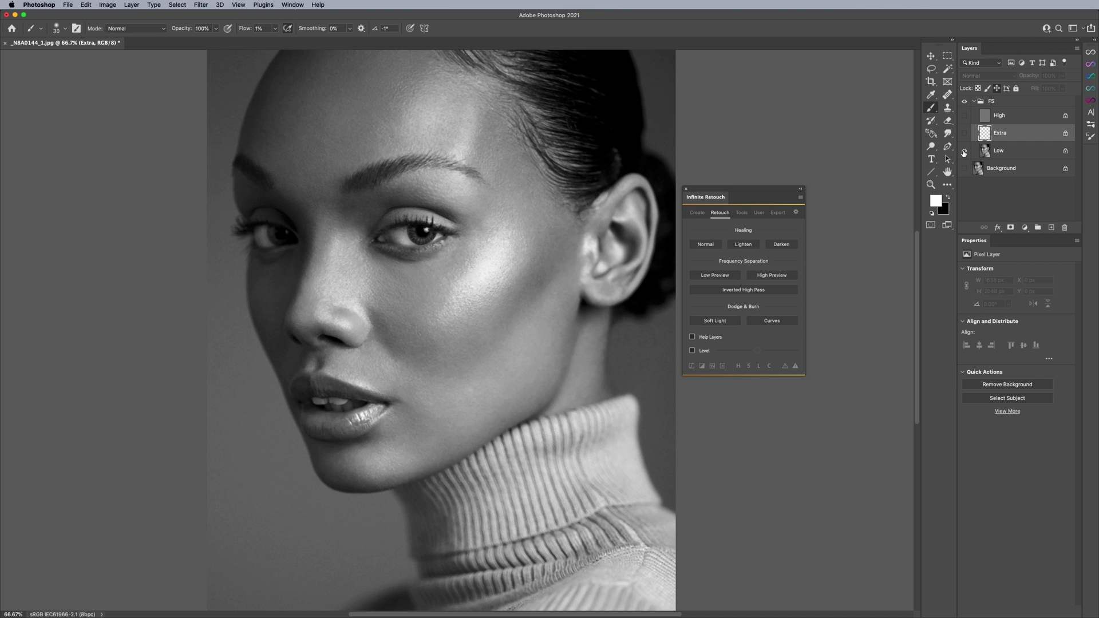
key(z)
drag(457, 289, 457, 289)
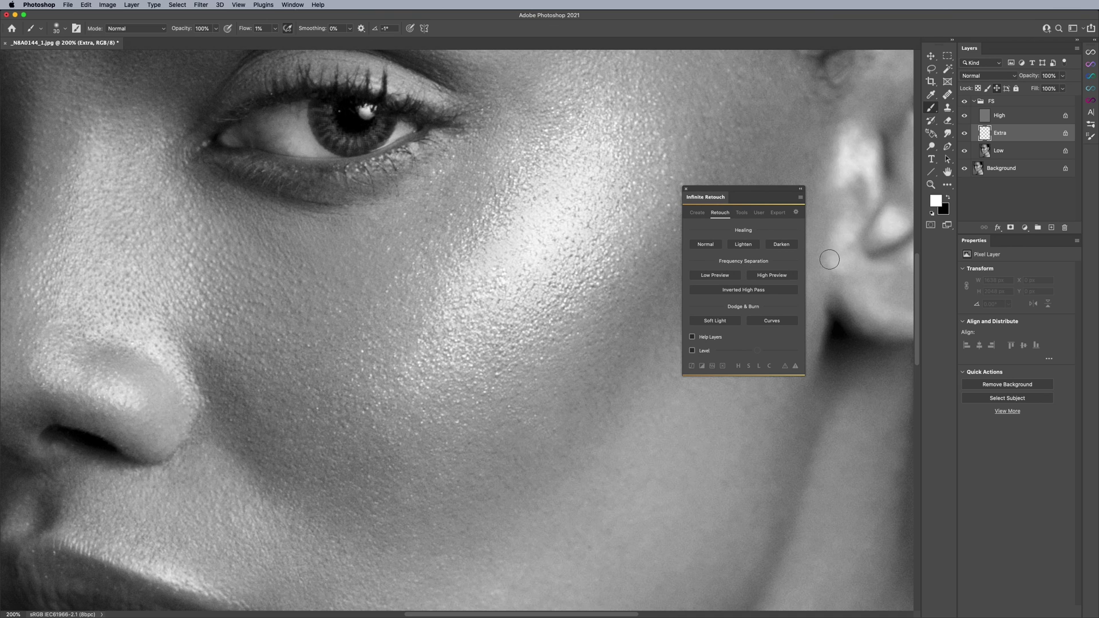
click(994, 103)
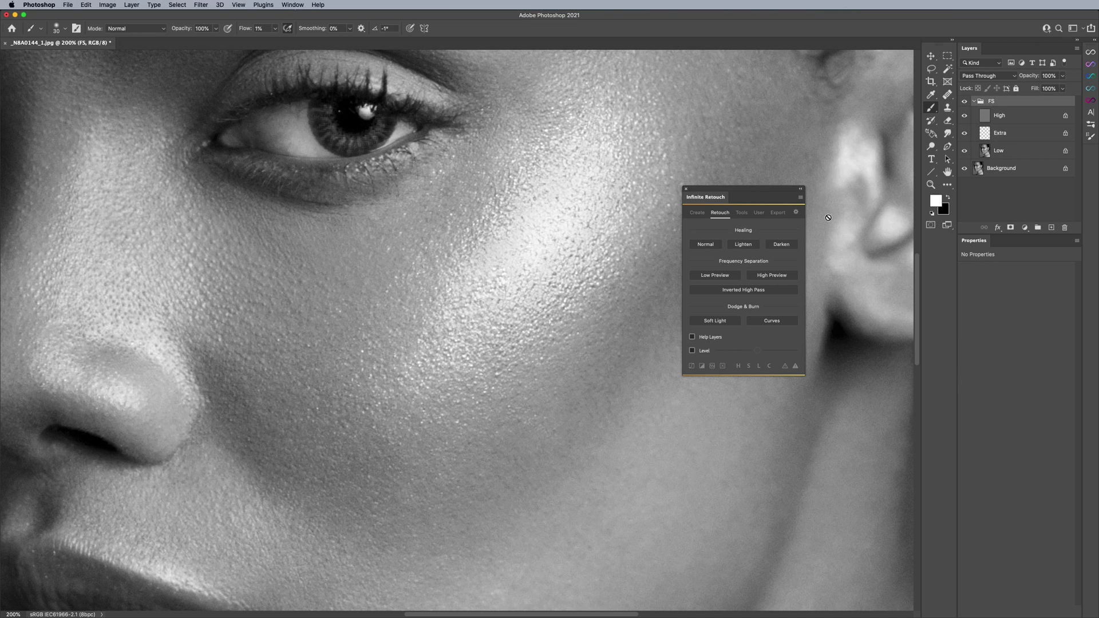
key(BackSpace)
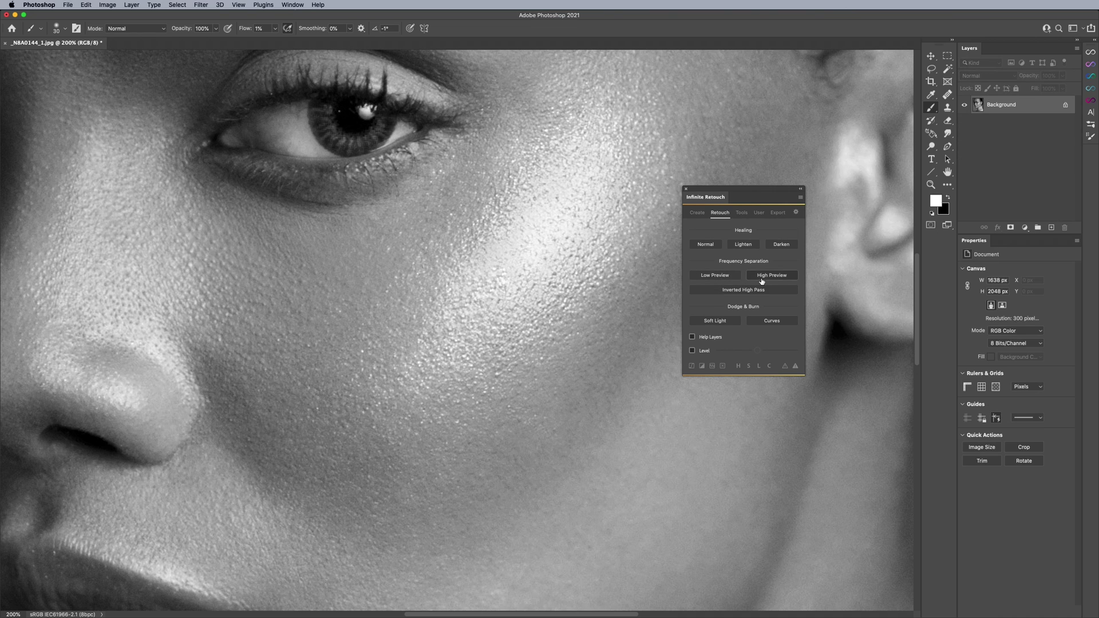
Open the frequency separation settings and review Auto Select Tool and Auto Run Action without changing them
right_click(727, 277)
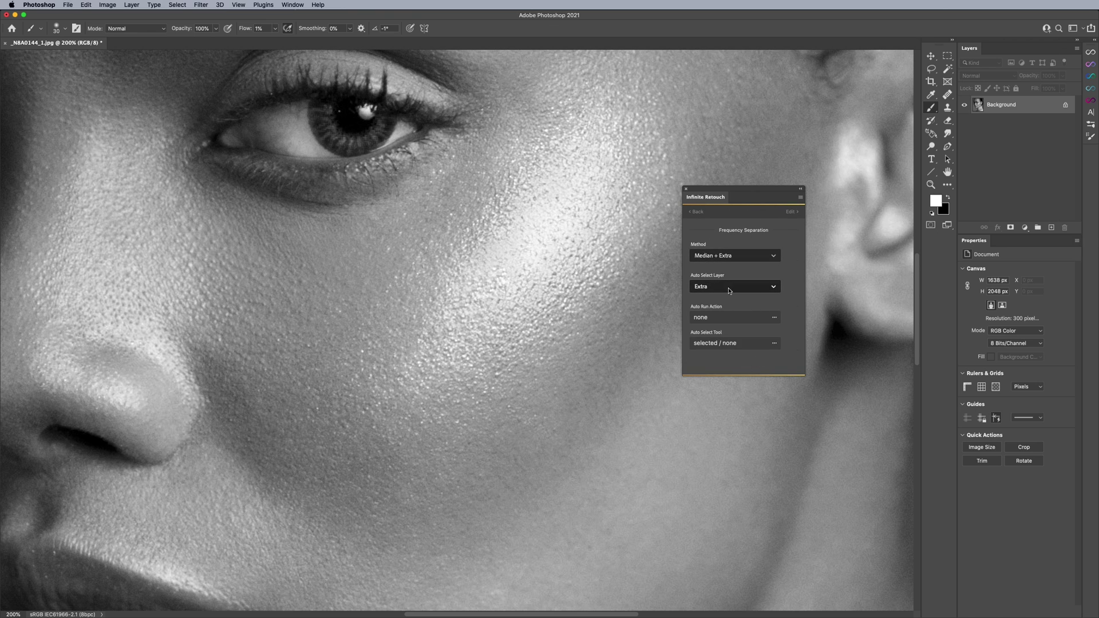
click(720, 344)
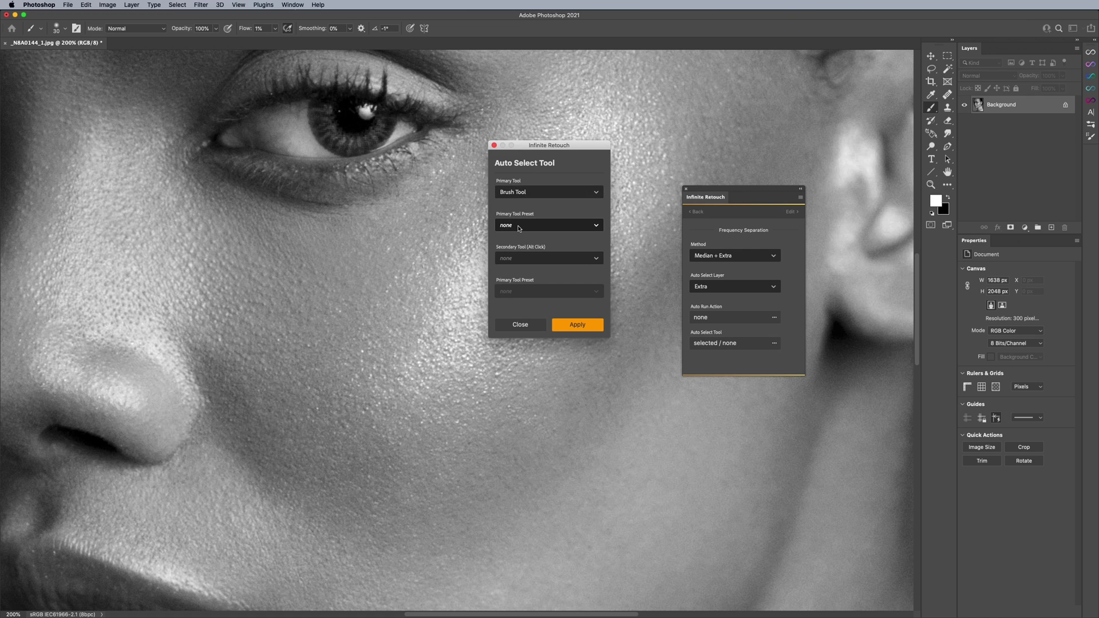
click(522, 326)
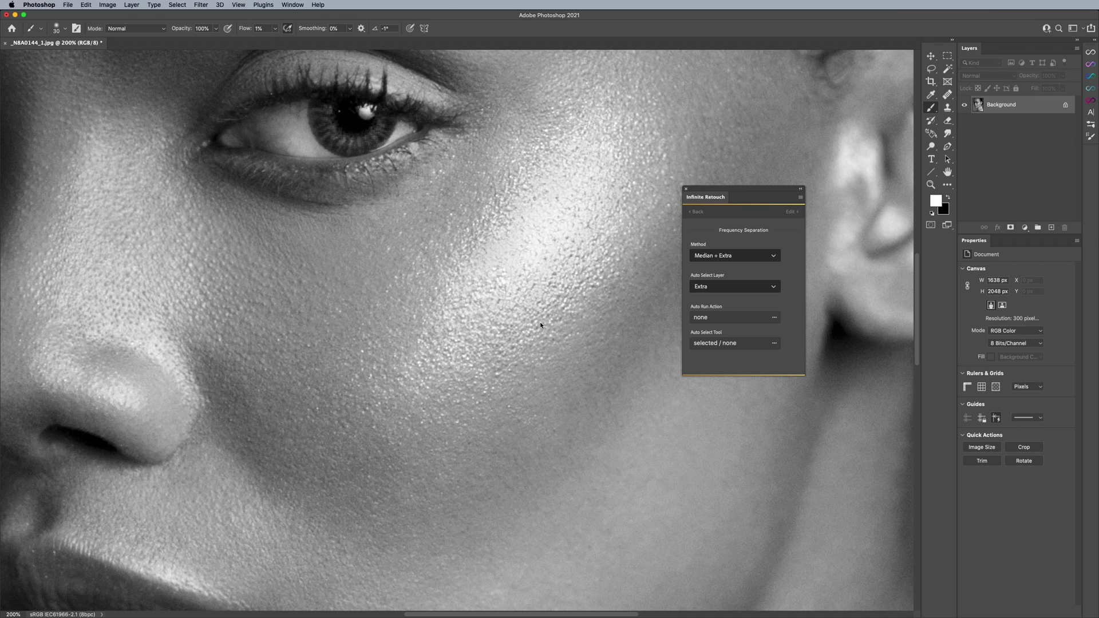
click(711, 319)
click(519, 214)
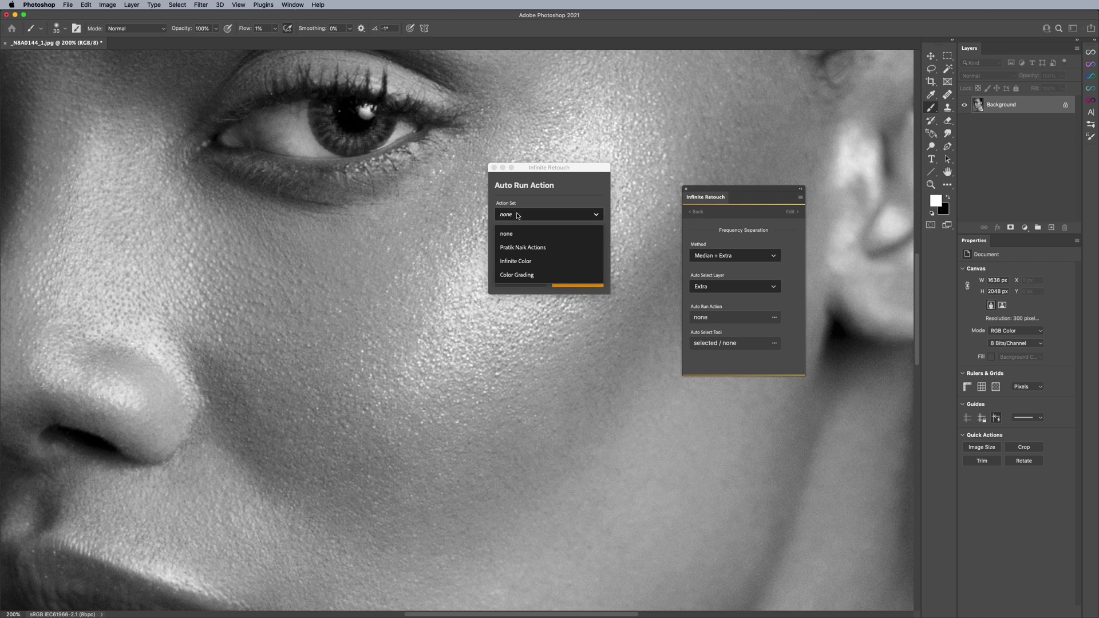
click(522, 247)
click(527, 247)
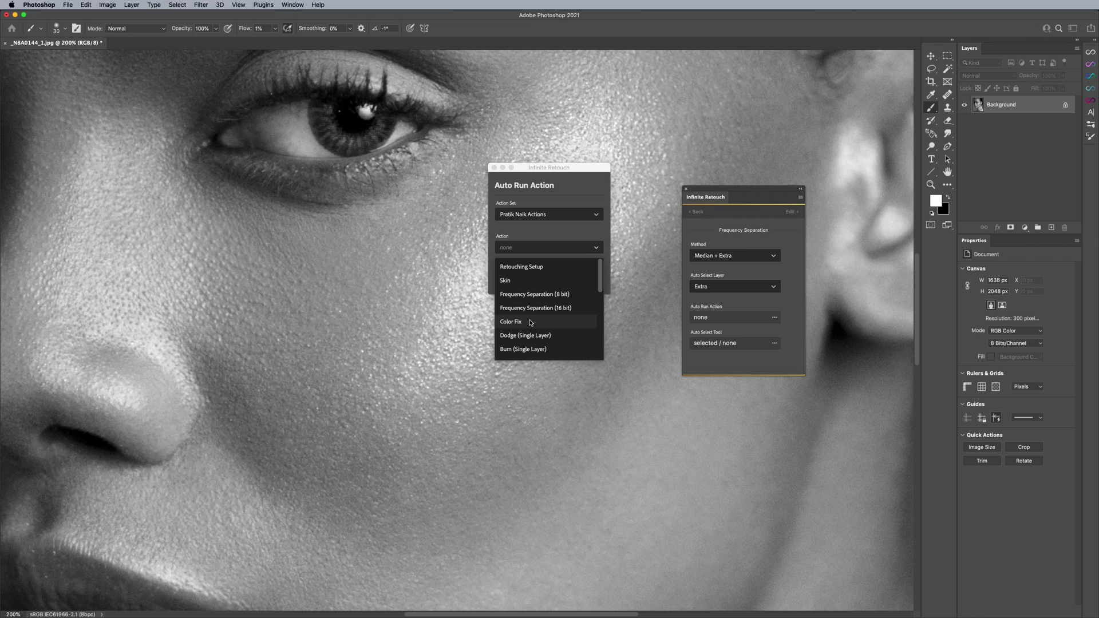
click(534, 265)
click(527, 283)
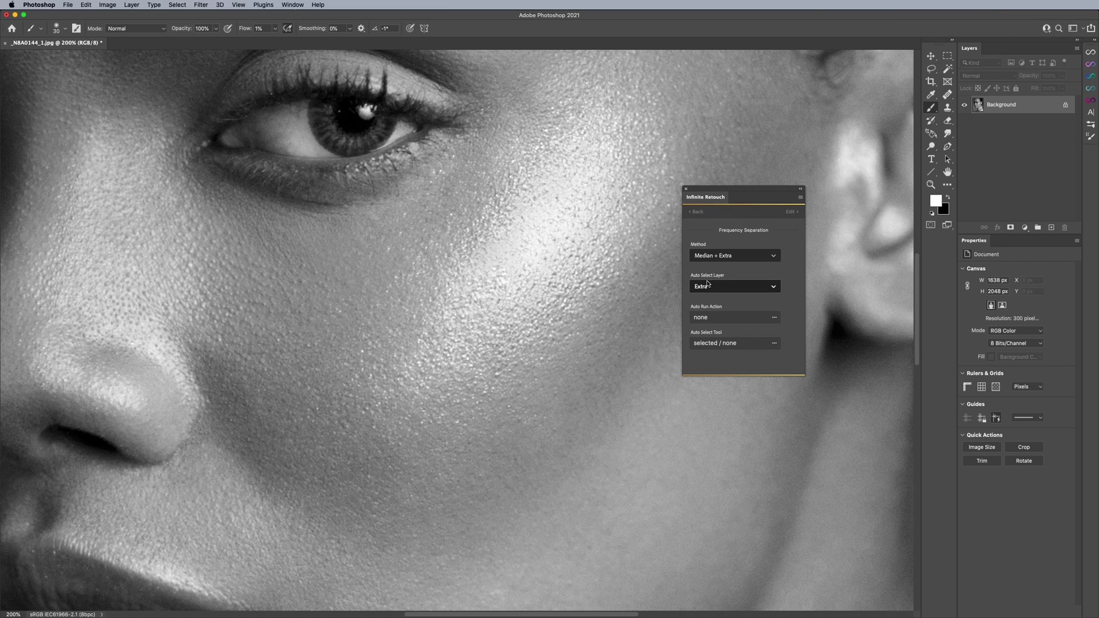
Set the method to Median + High Copy & Color and return to the retouch tools
click(738, 258)
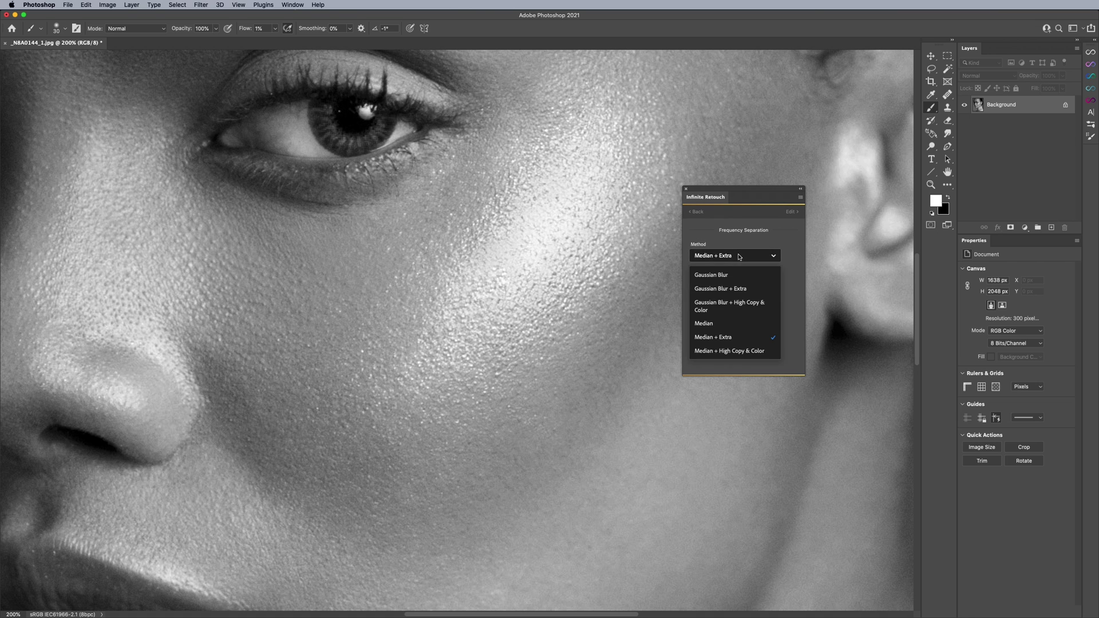
click(708, 353)
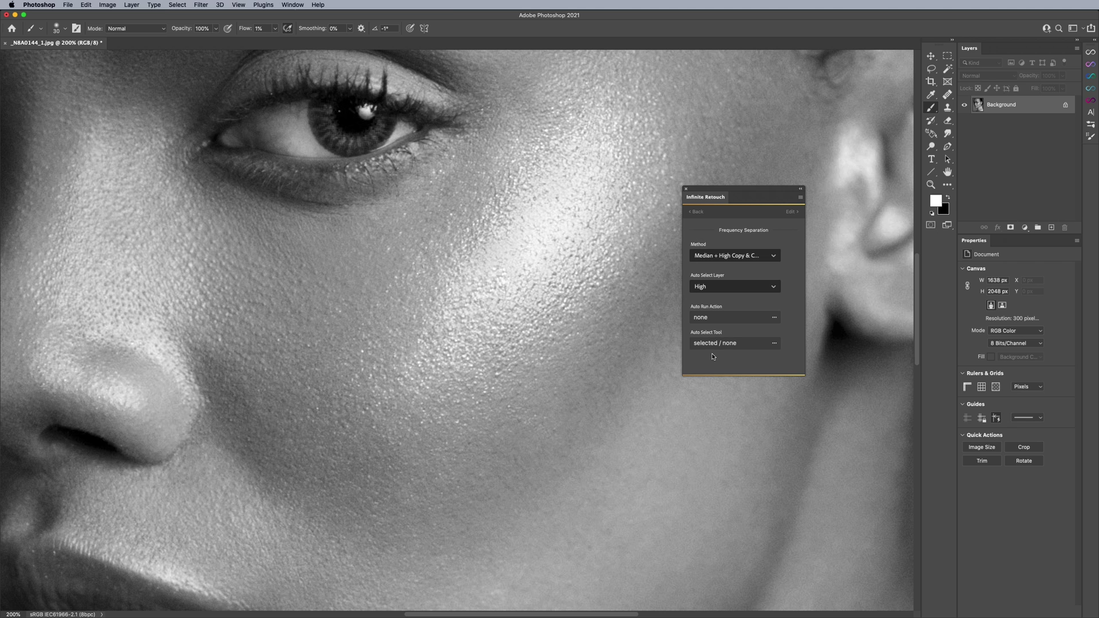
click(696, 212)
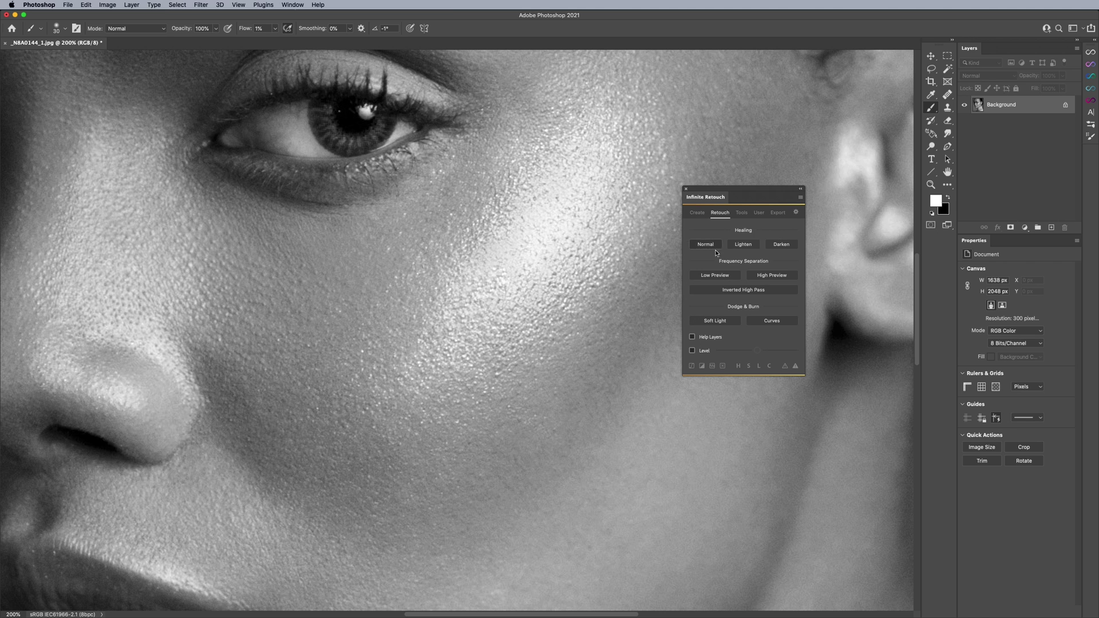
Create the FS group's High Copy, High, Color and Low layers and select High Copy
click(715, 276)
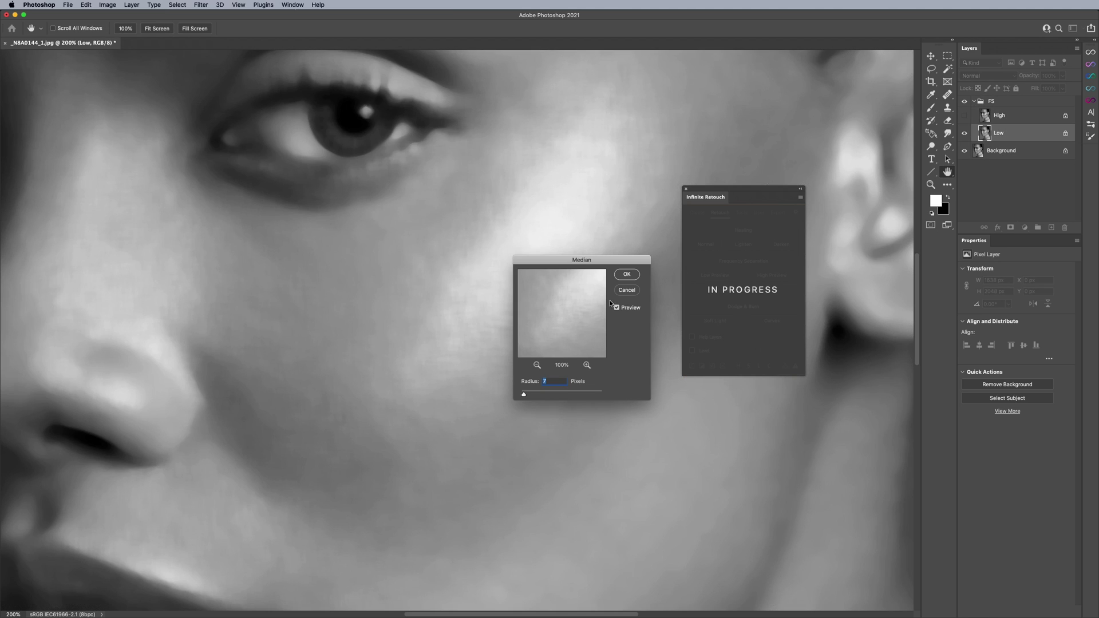
click(625, 274)
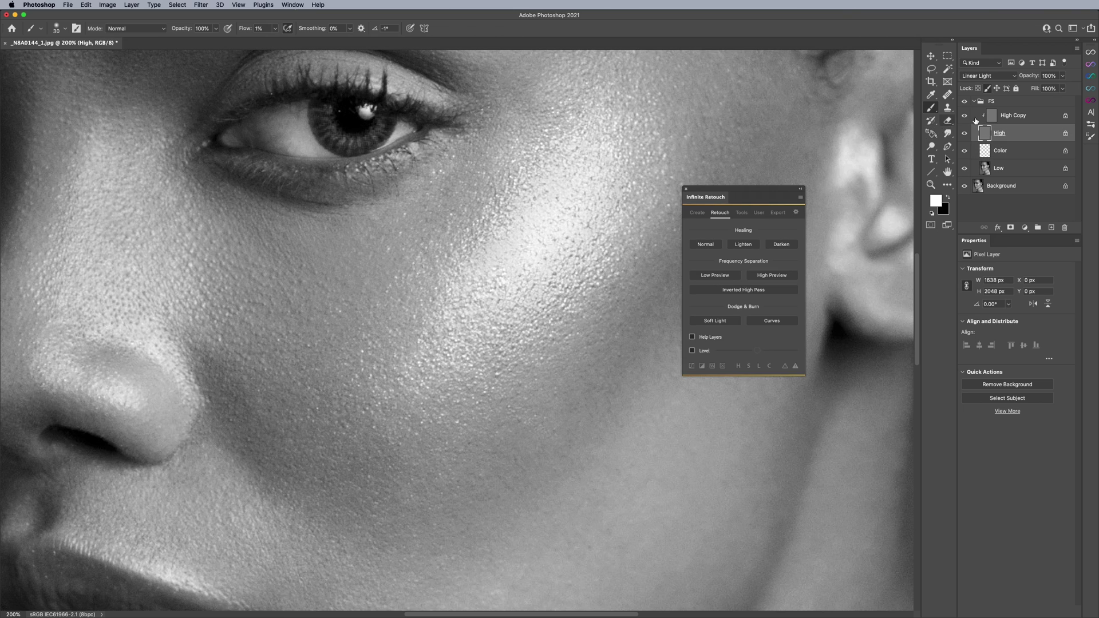
click(996, 117)
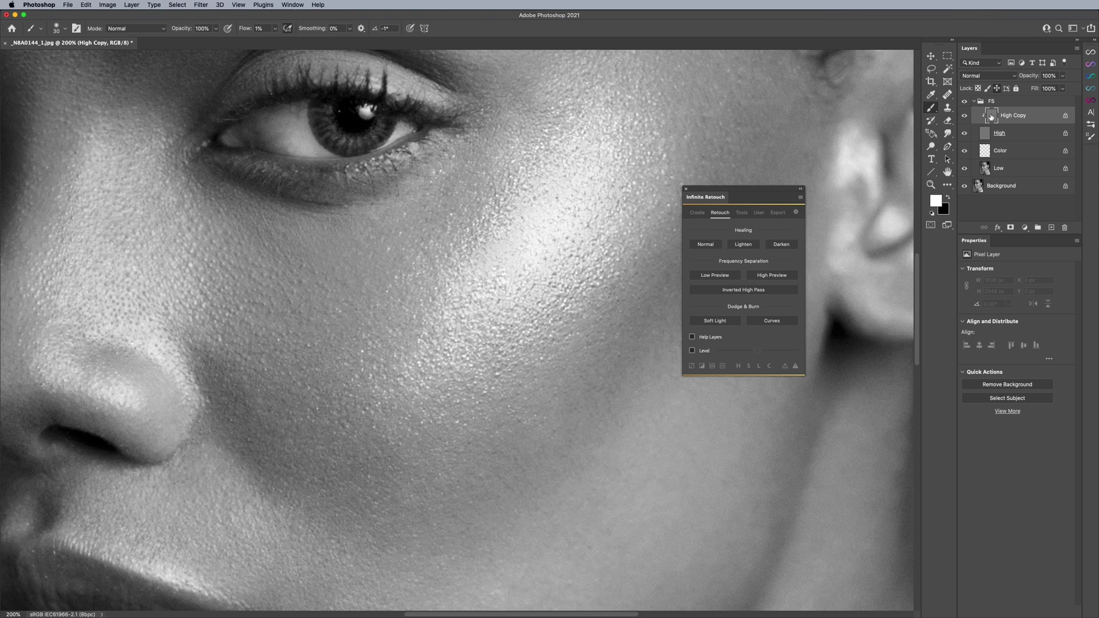
Switch to the Healing Brush and zoom to 400% on the cheek to heal High Copy
click(948, 96)
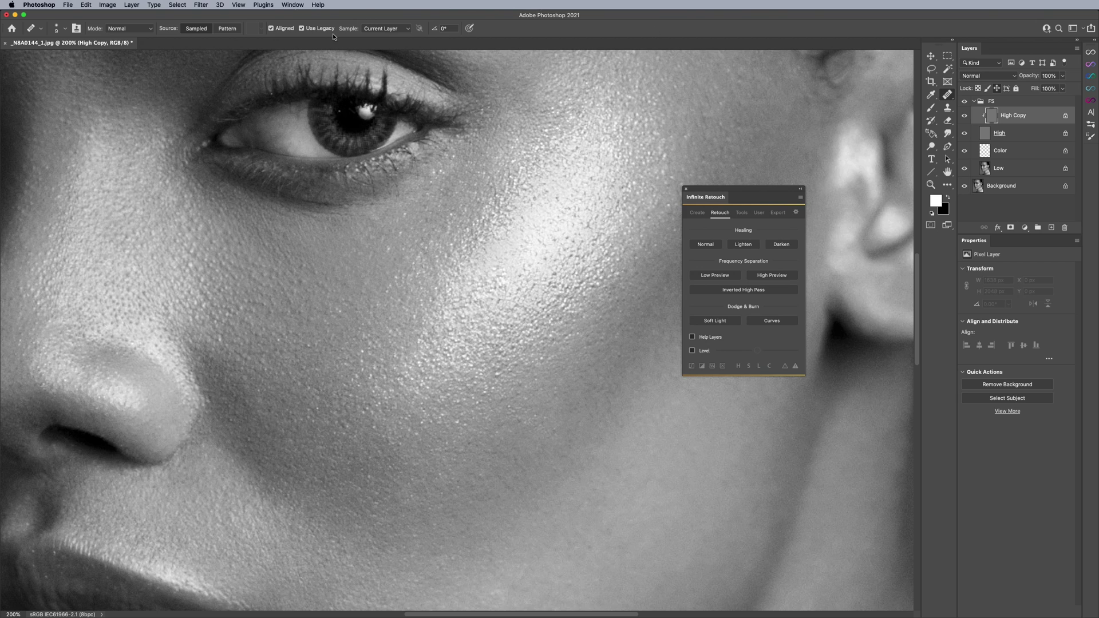
key(z)
click(611, 270)
key(j)
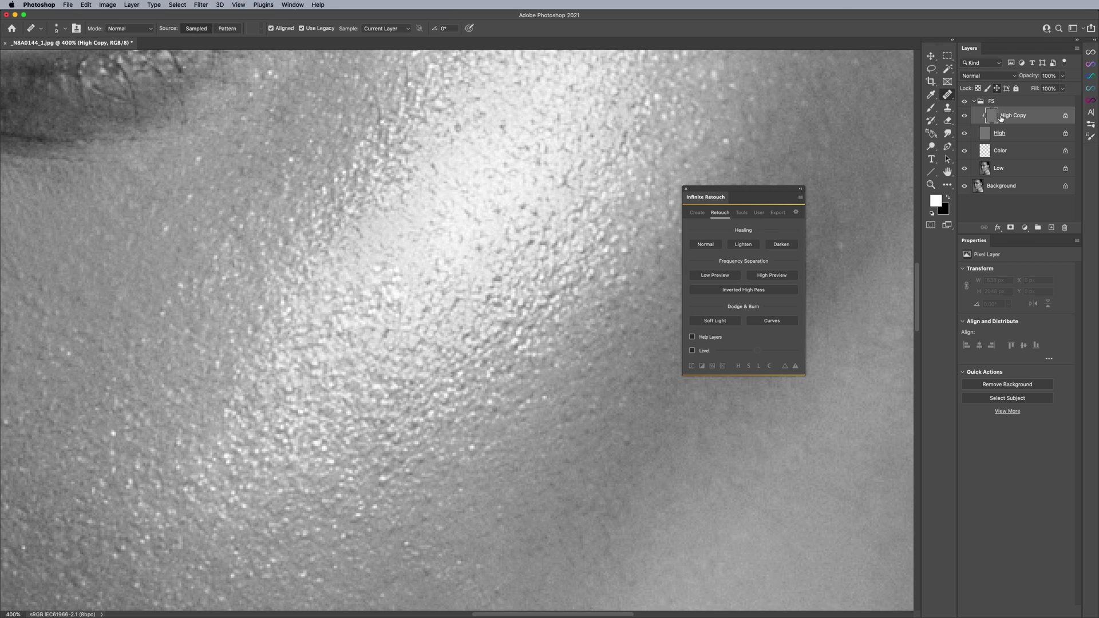
Toggle High Copy's visibility to compare healed and unhealed skin, leaving it hidden
click(965, 117)
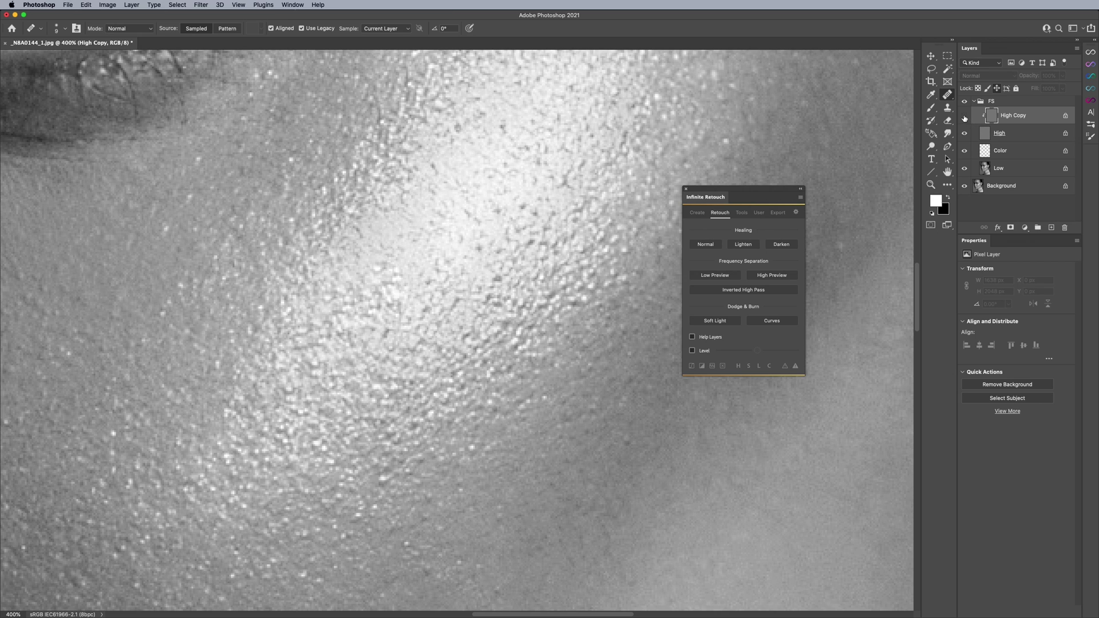
click(964, 117)
click(964, 118)
click(964, 117)
click(965, 118)
Select the Color layer, show High Copy again, and confirm the method is still Median + High Copy & Color
click(991, 152)
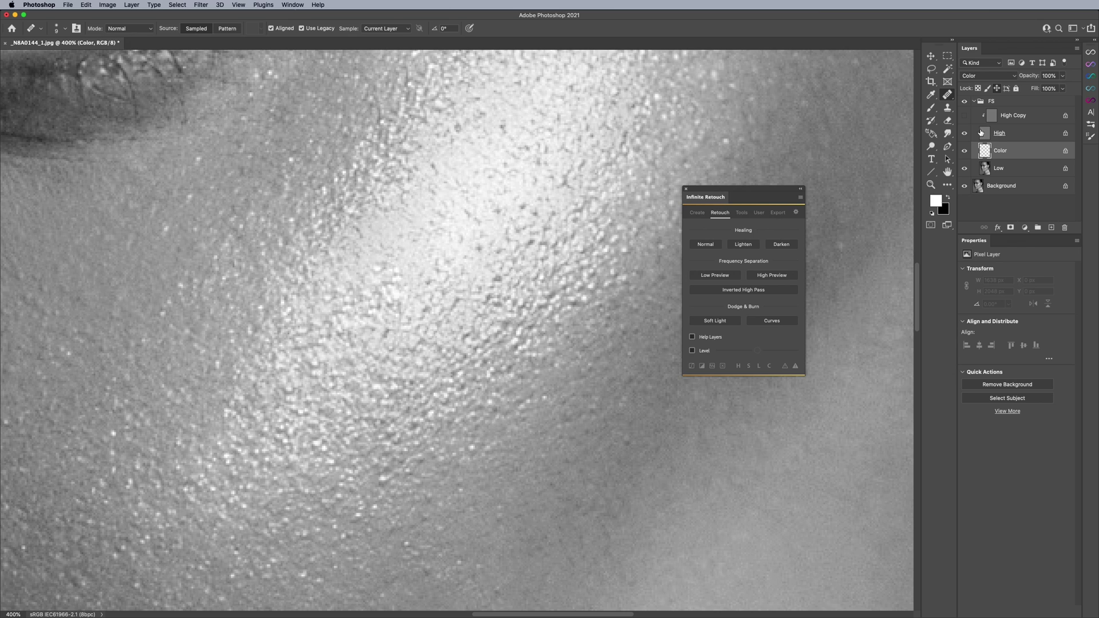
click(964, 115)
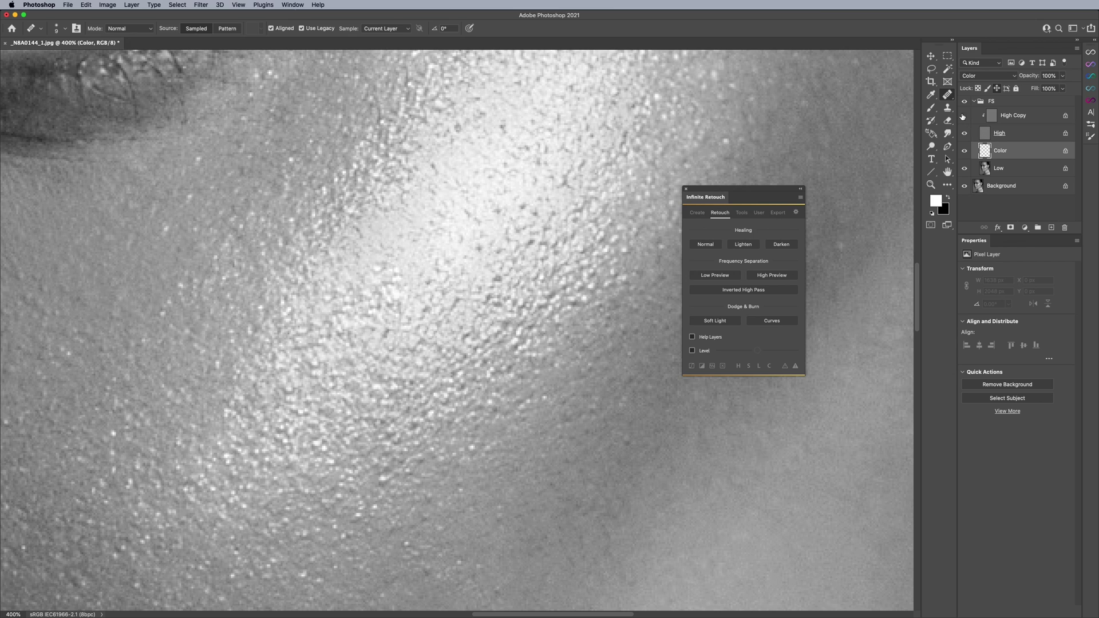
click(717, 276)
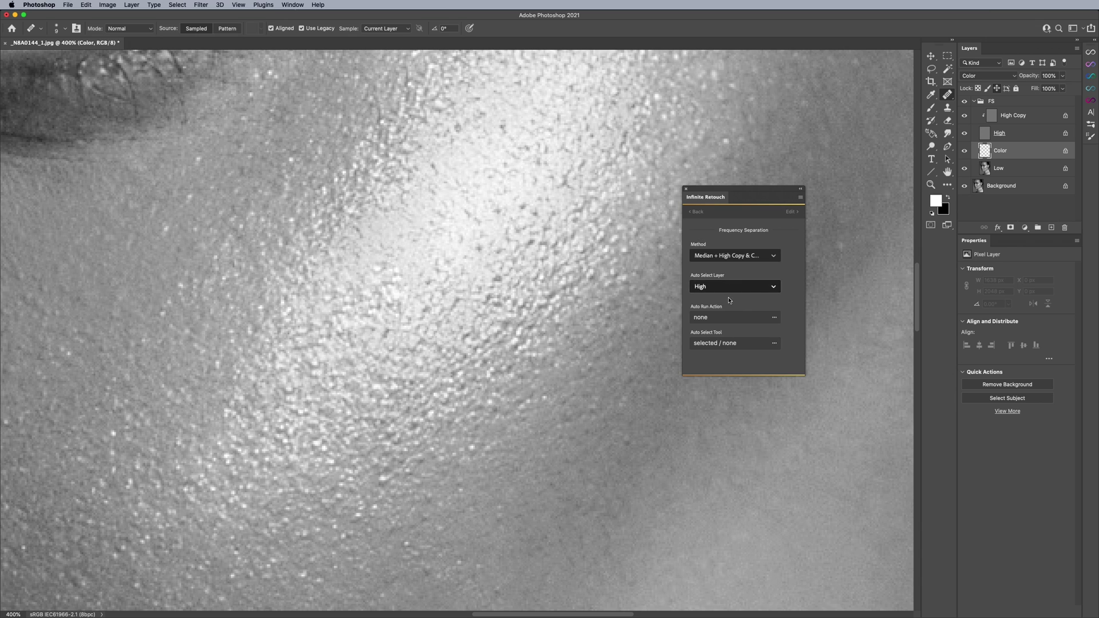
click(736, 257)
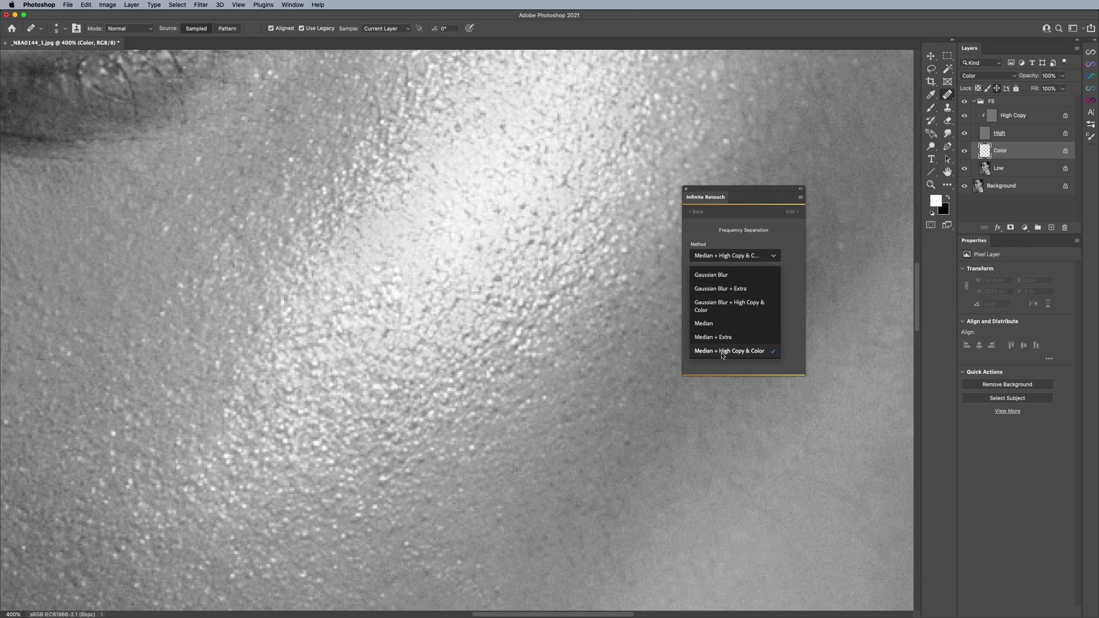
click(698, 212)
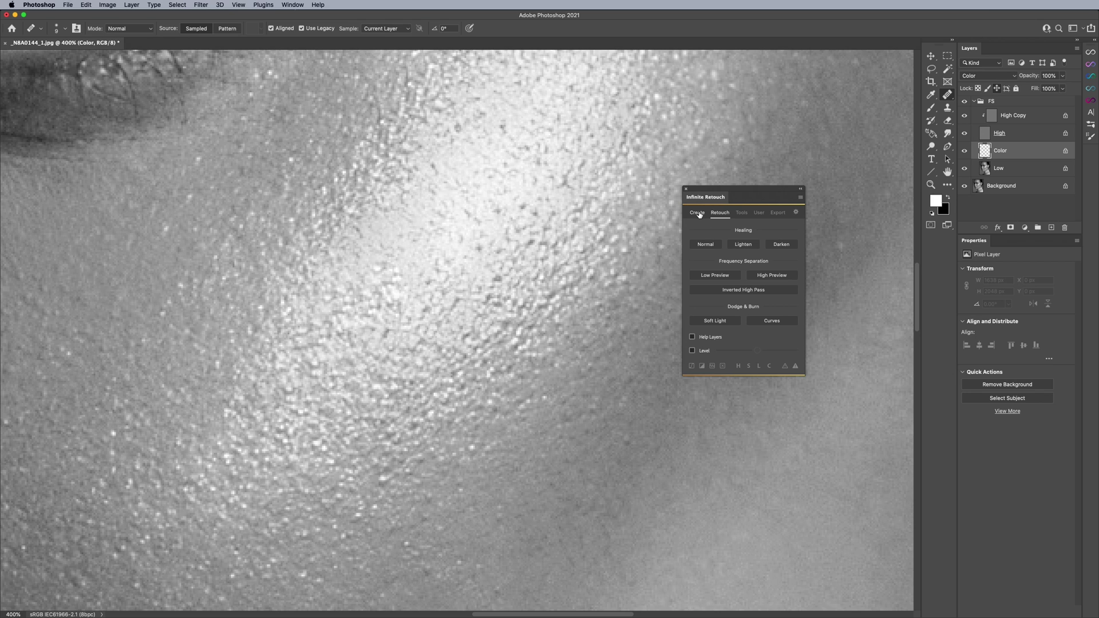
Zoom out to 66.7% so the whole retouched face is in view
key(super+minus)
key(super+minus)
key(super+minus)
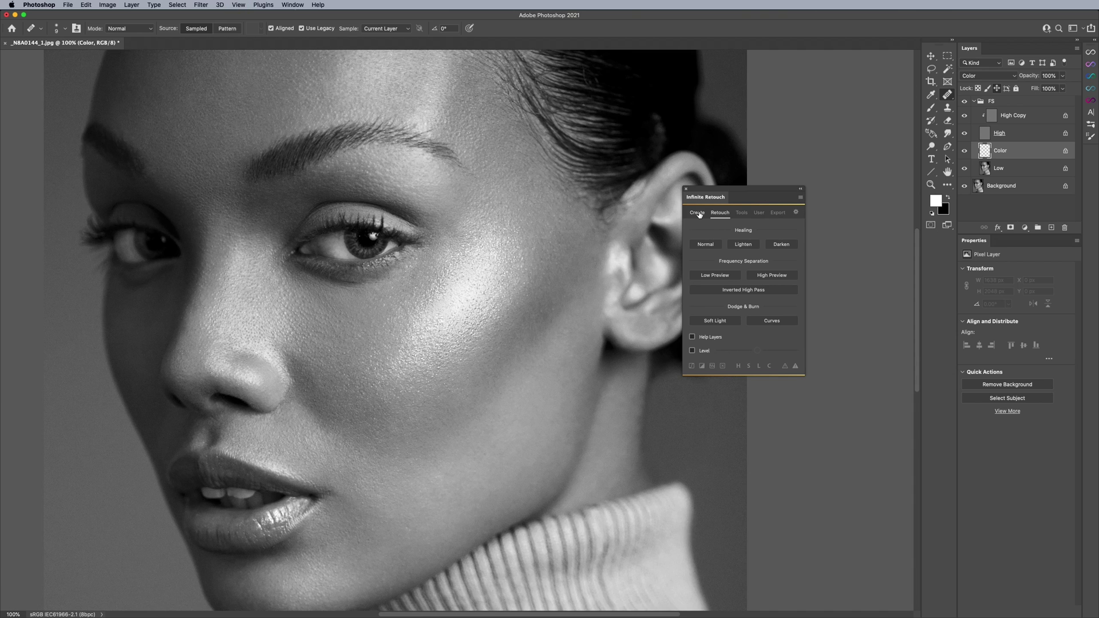
key(super+minus)
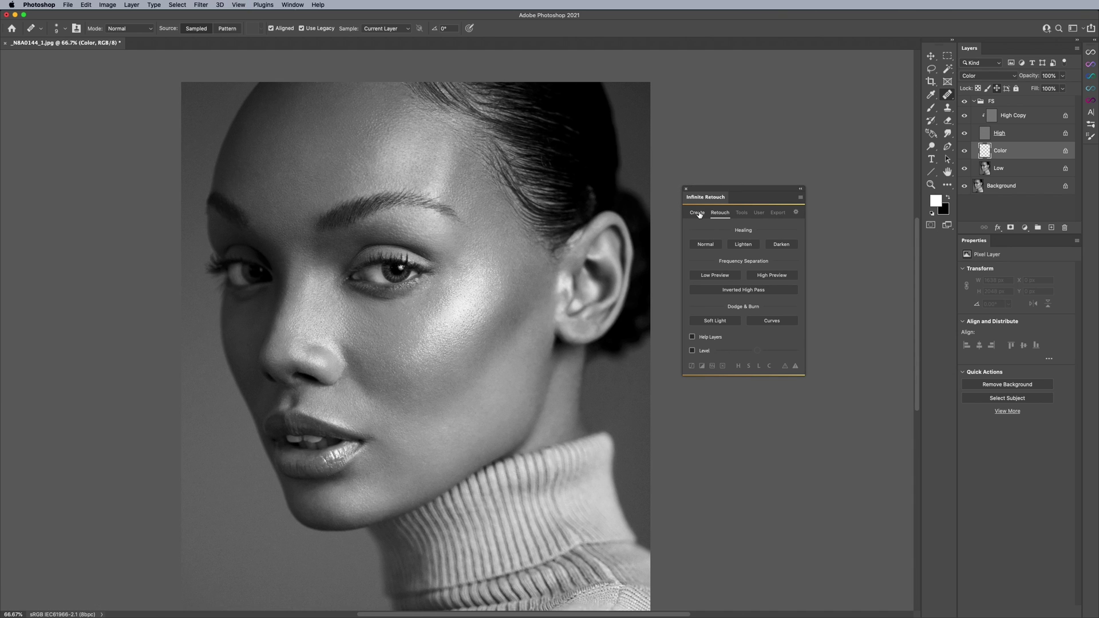